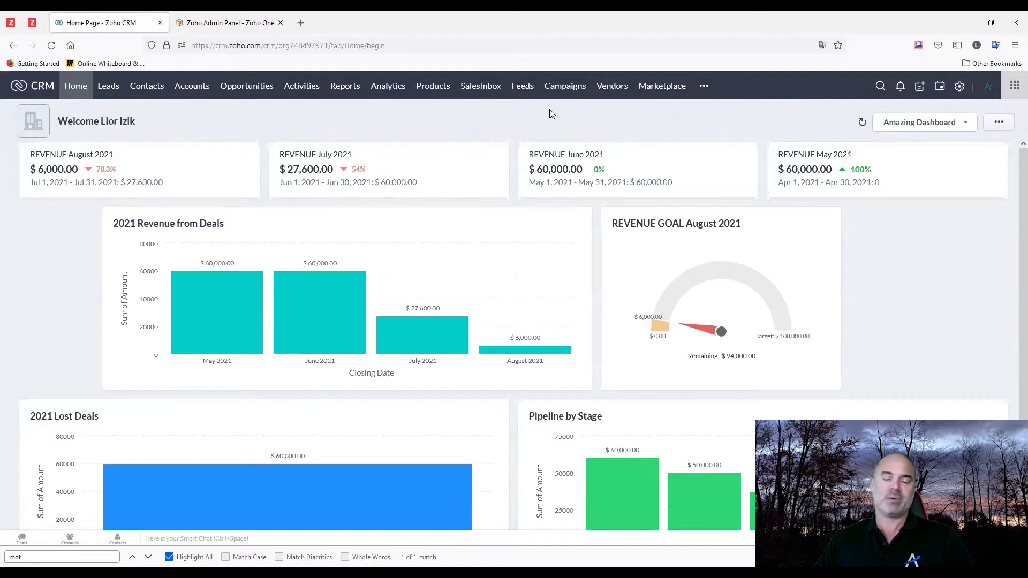
Step: Launch Motivator from the Setup Motivator settings in a new tab, then return to the Setup tab
click(960, 88)
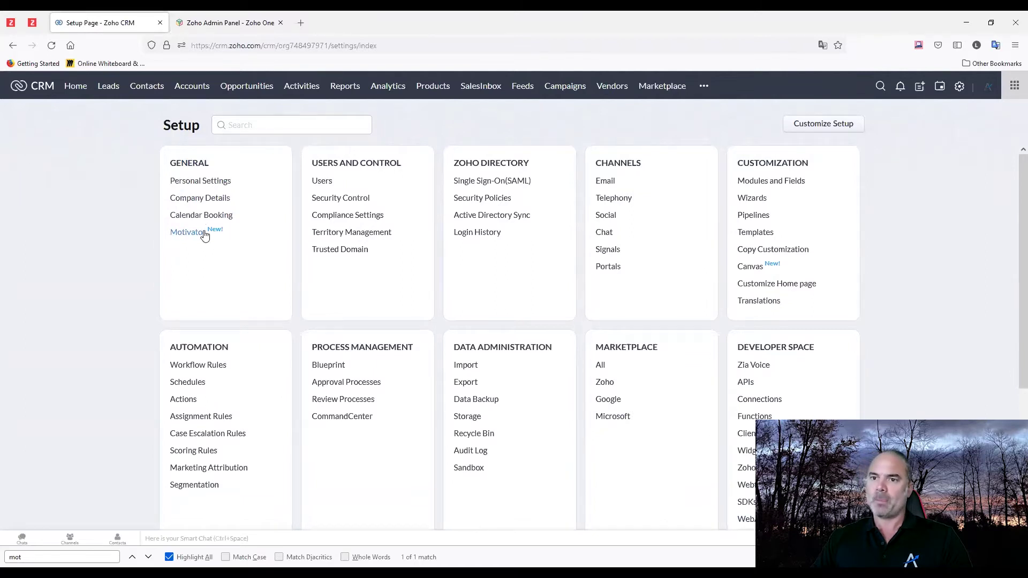
click(183, 236)
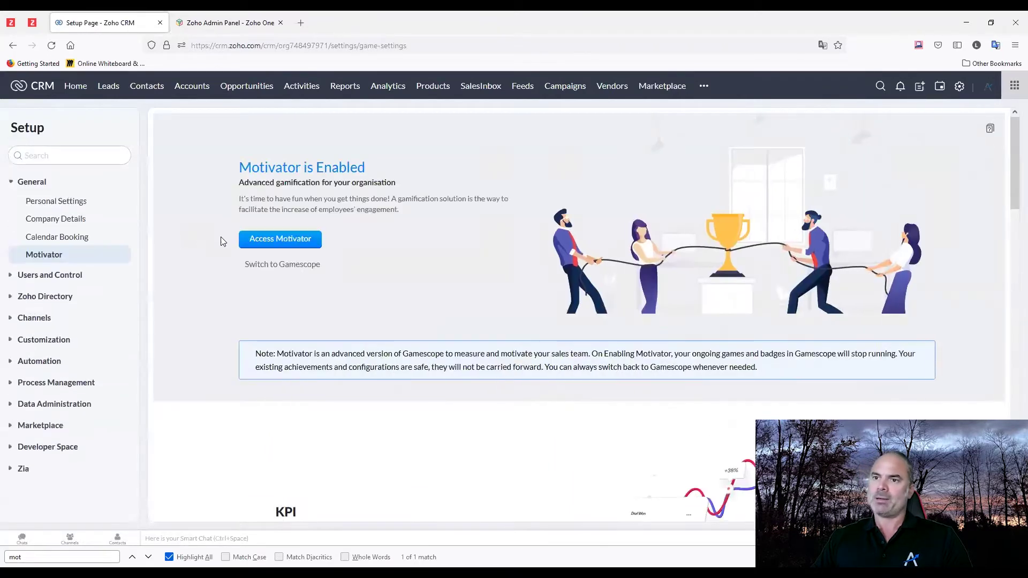
click(280, 240)
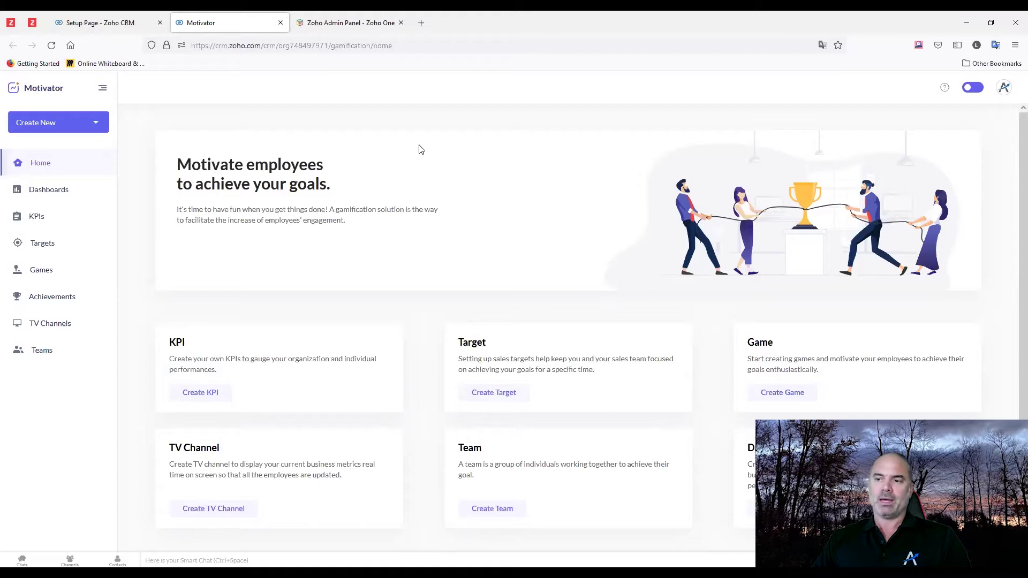
click(127, 21)
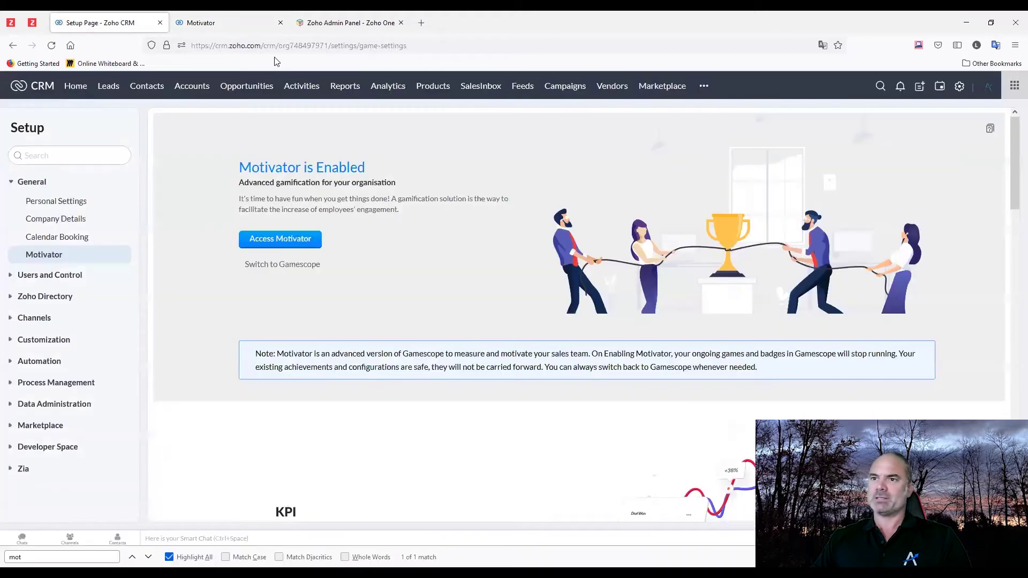
Step: Review the Opportunities list, then switch back to the Motivator tab
click(251, 87)
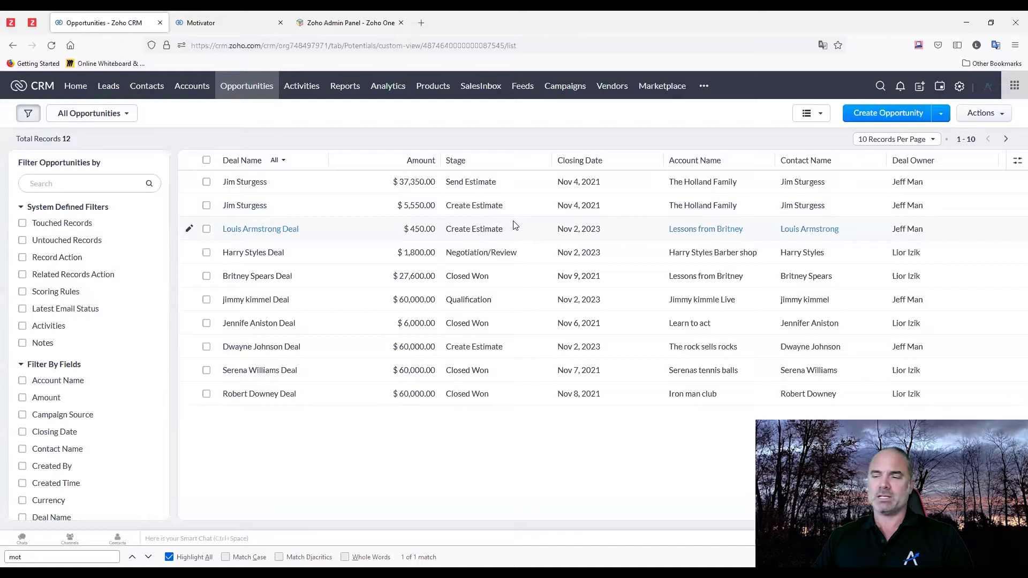
click(217, 21)
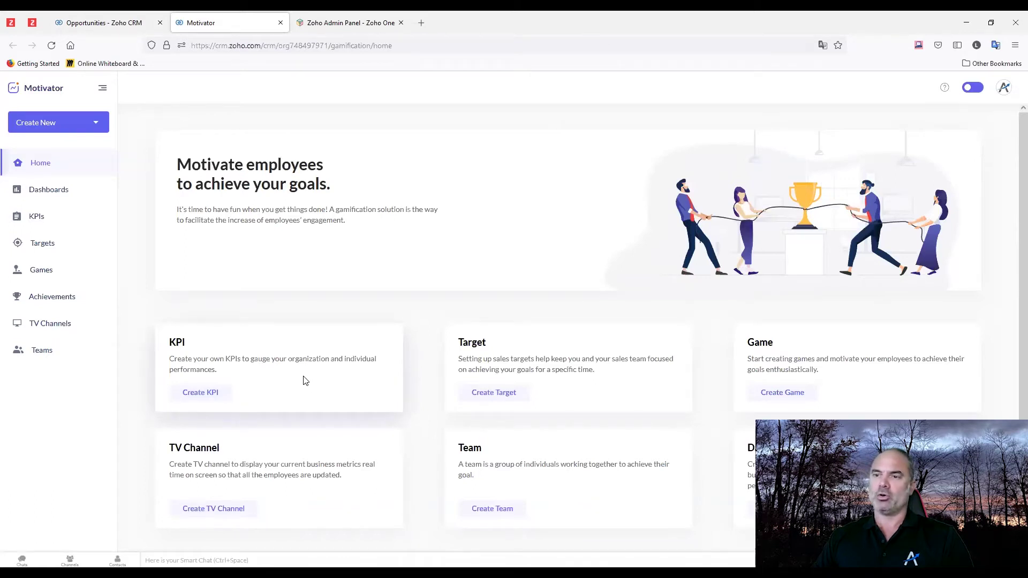
Step: From Motivator Dashboards, open the Best Salesman KPI trend showing $153,600.00 for this month
click(63, 195)
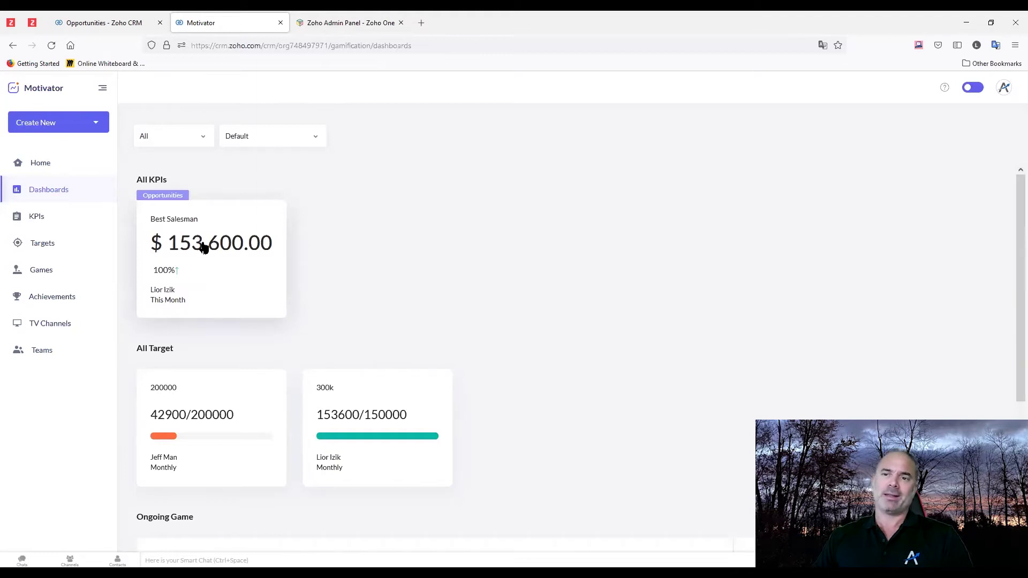
click(223, 250)
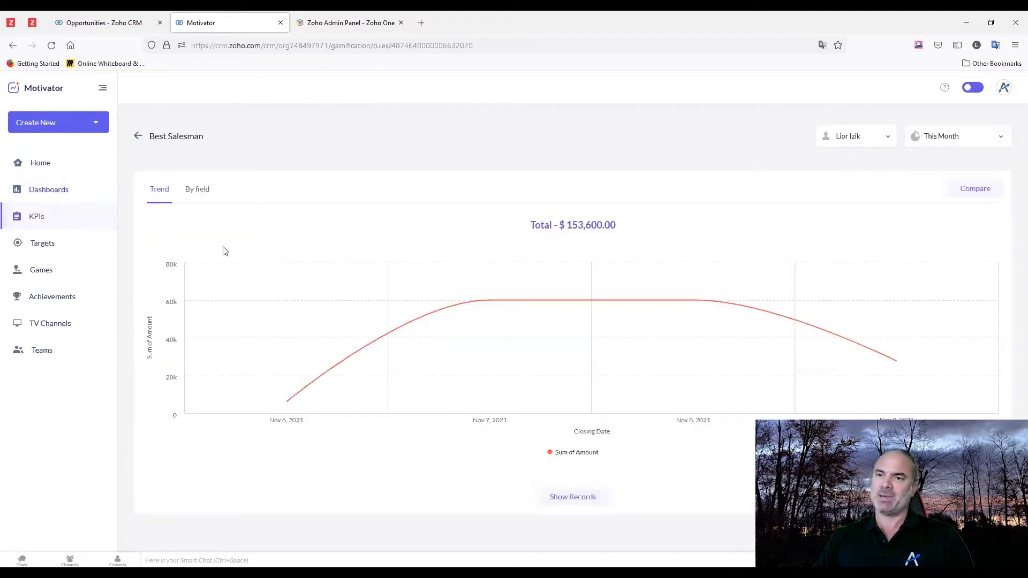
mouse_move(476, 328)
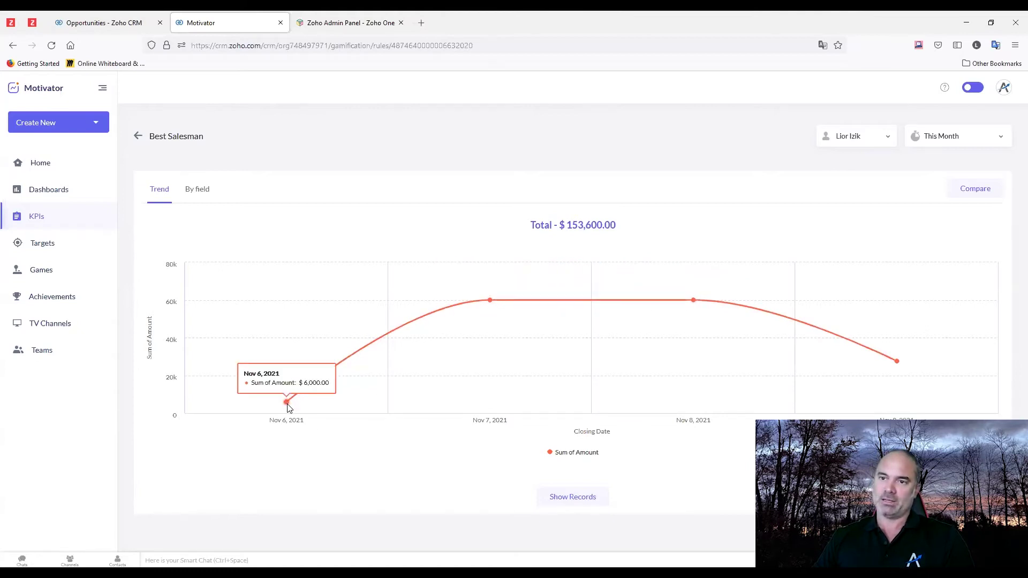
Step: Show the All Target page with the 42900/200000 and 153600/150000 monthly targets
click(42, 242)
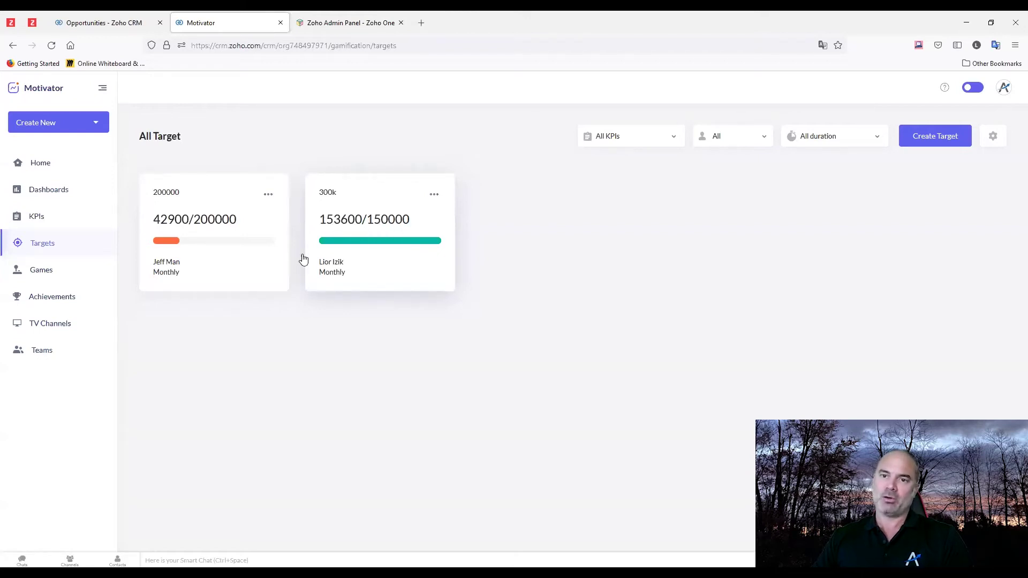
Step: Show the Games page with the ongoing NovemSales game, both players at 0 points
click(54, 272)
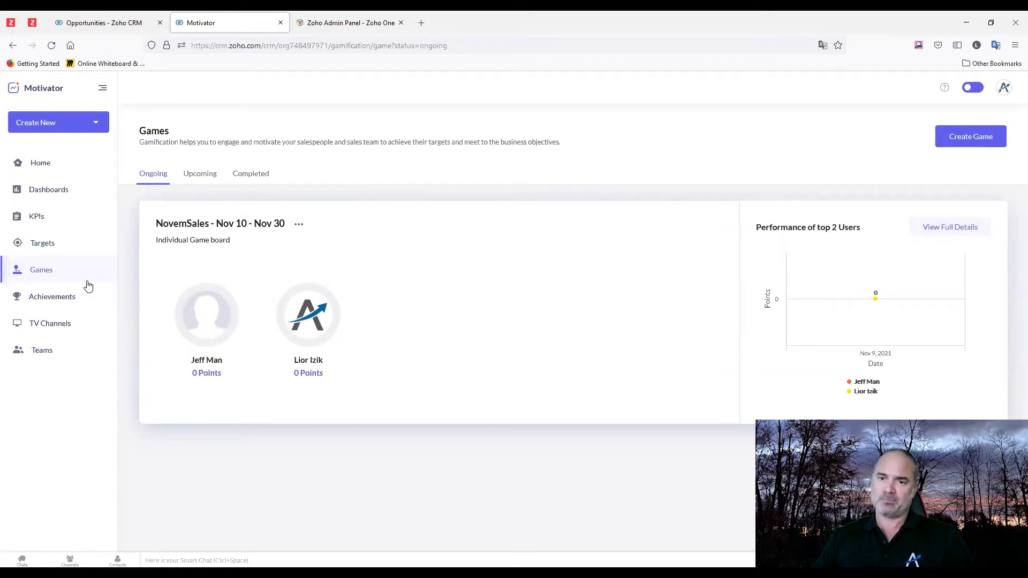
Step: Show the Achievements page with the Elite trophy from Sales Ninja at position 2
click(52, 304)
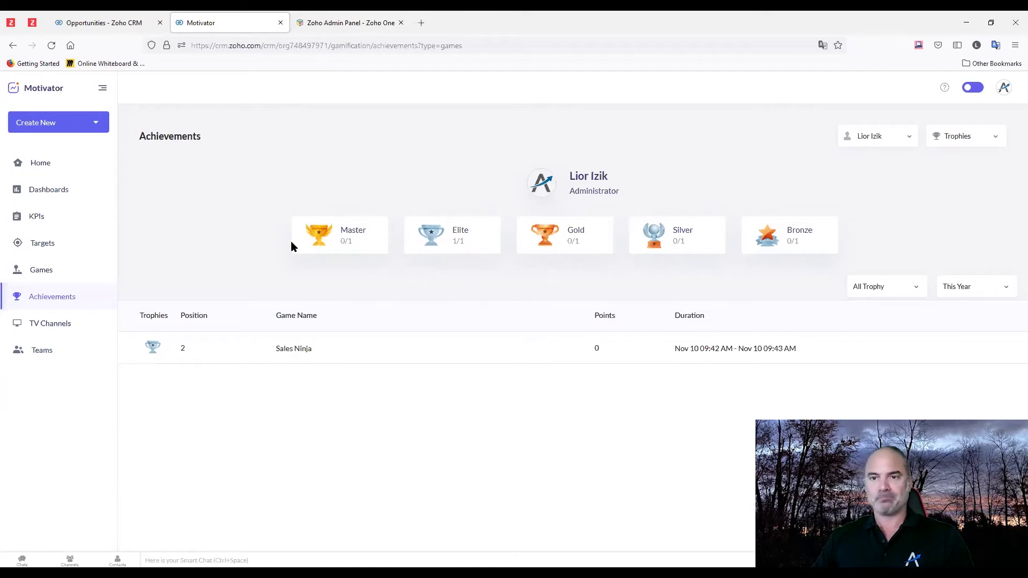
Step: Create the first TV channel with a slide showing one user's 200000 target (42900/200000)
click(54, 331)
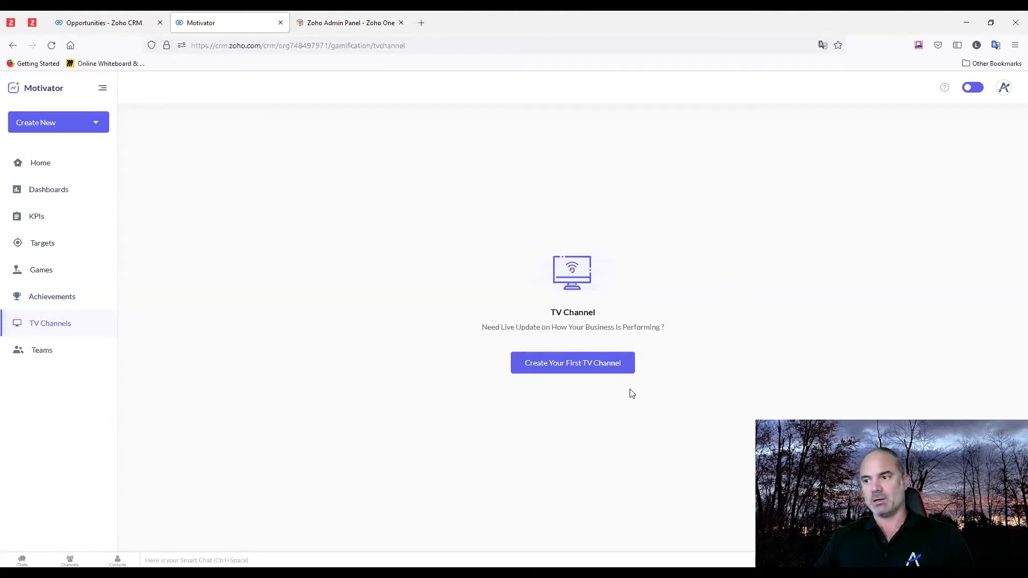
click(587, 362)
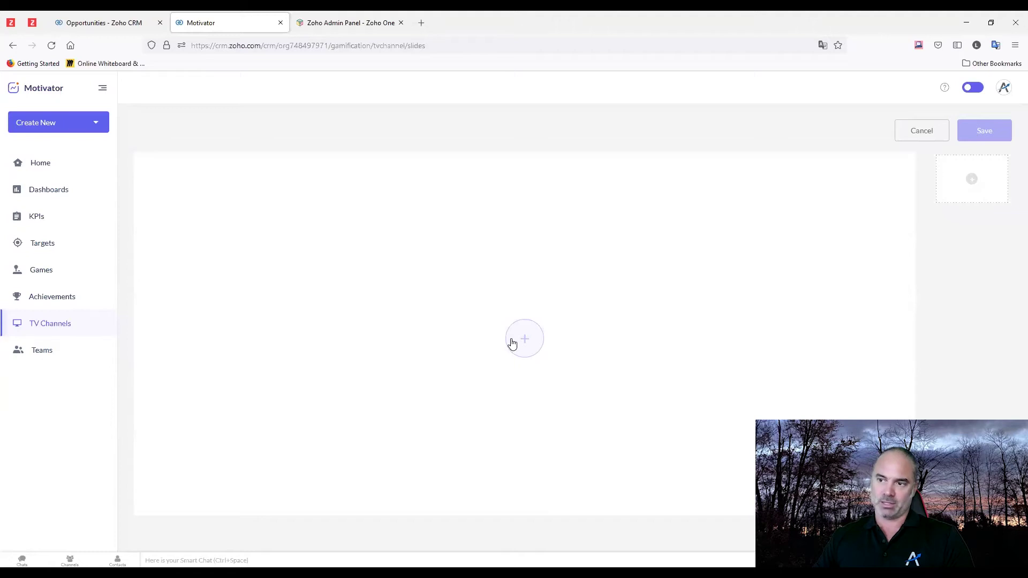
click(522, 338)
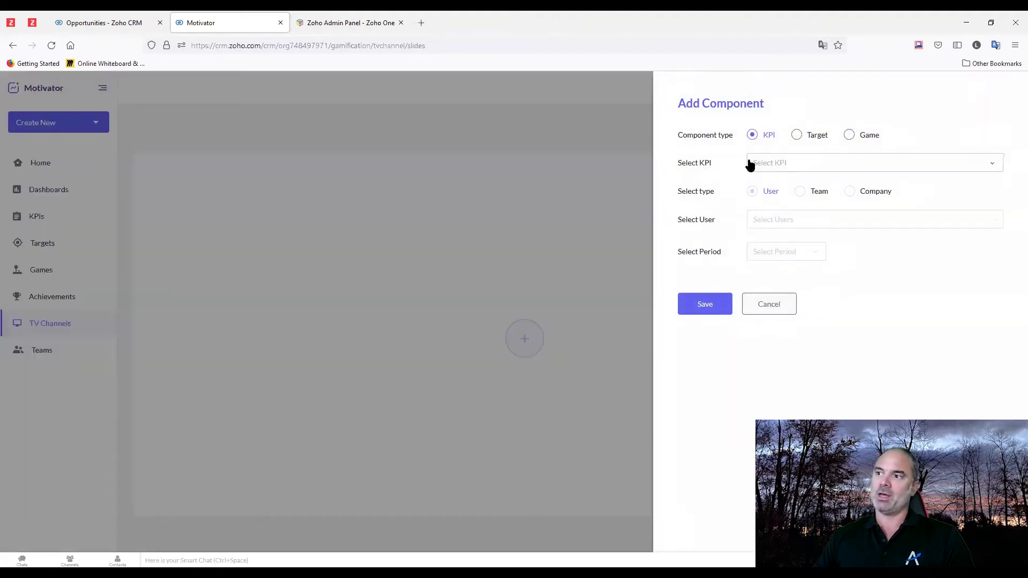
click(798, 135)
click(780, 163)
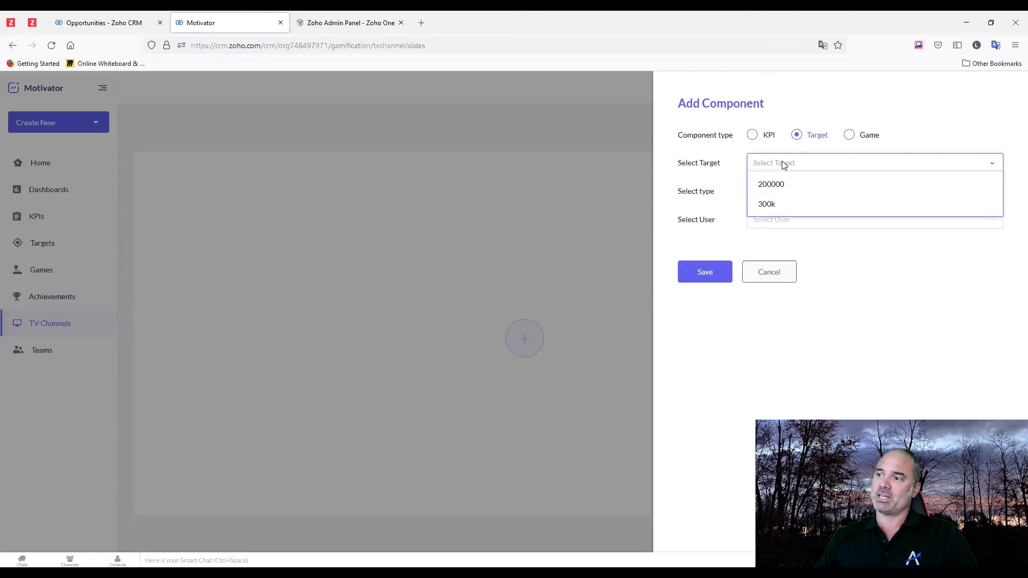
click(786, 187)
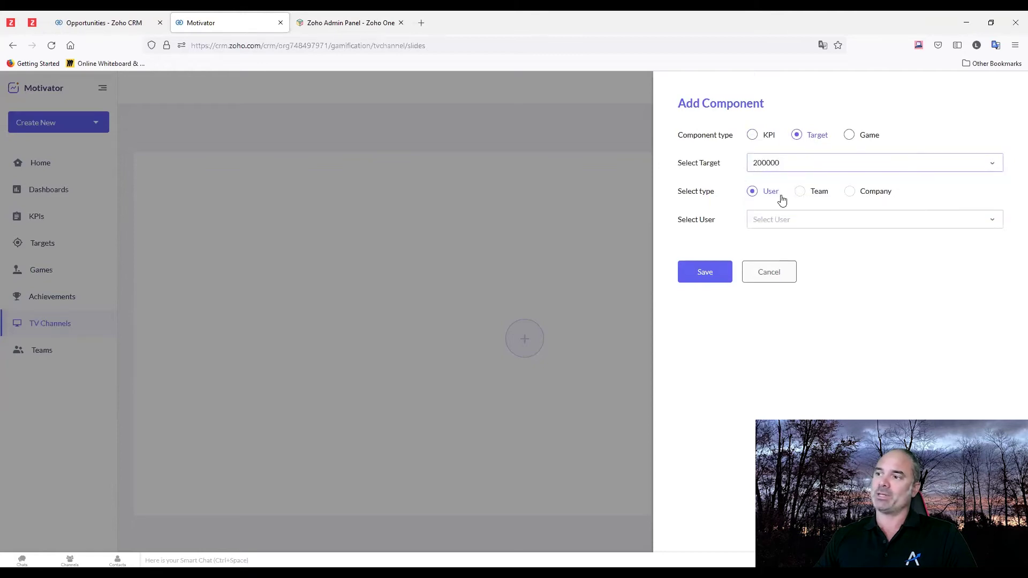
click(764, 219)
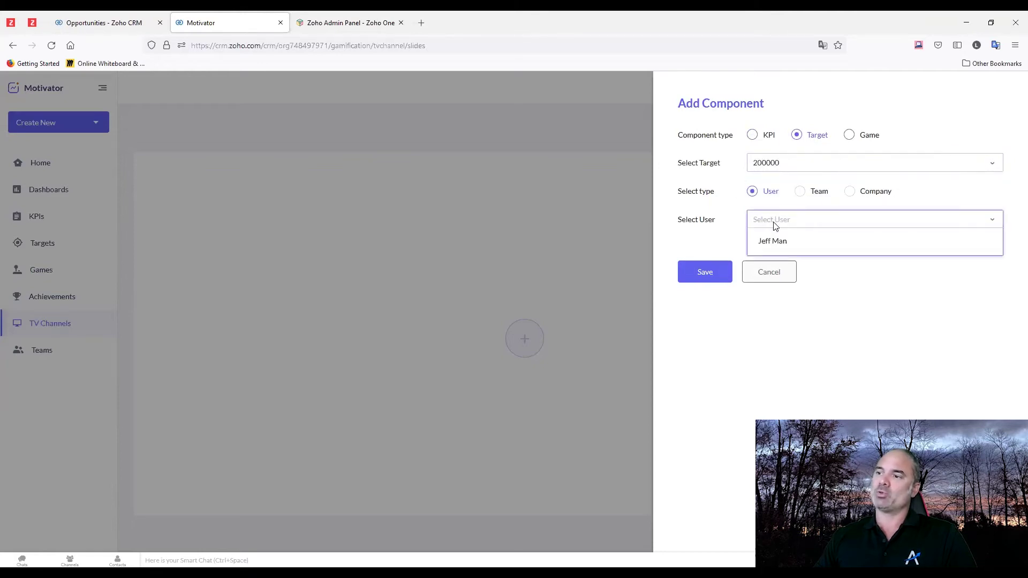
click(786, 242)
click(713, 272)
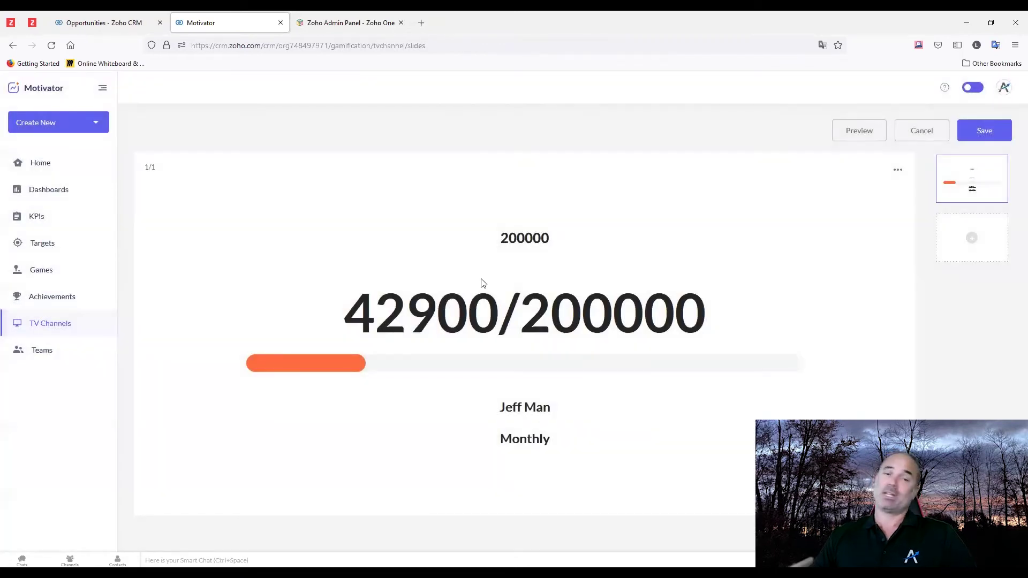
Step: Add a second slide showing the NovemSales game board
click(969, 238)
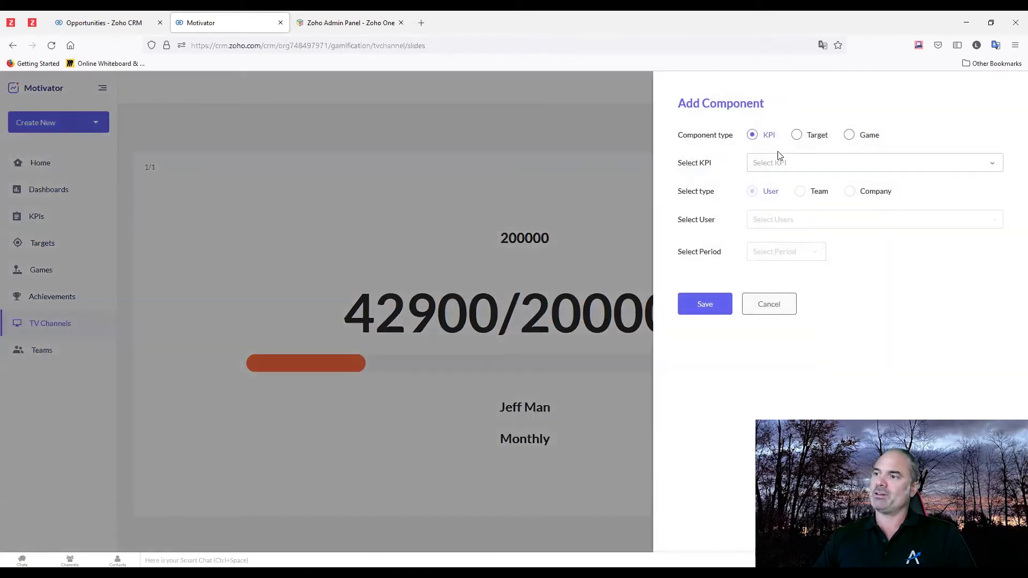
click(863, 136)
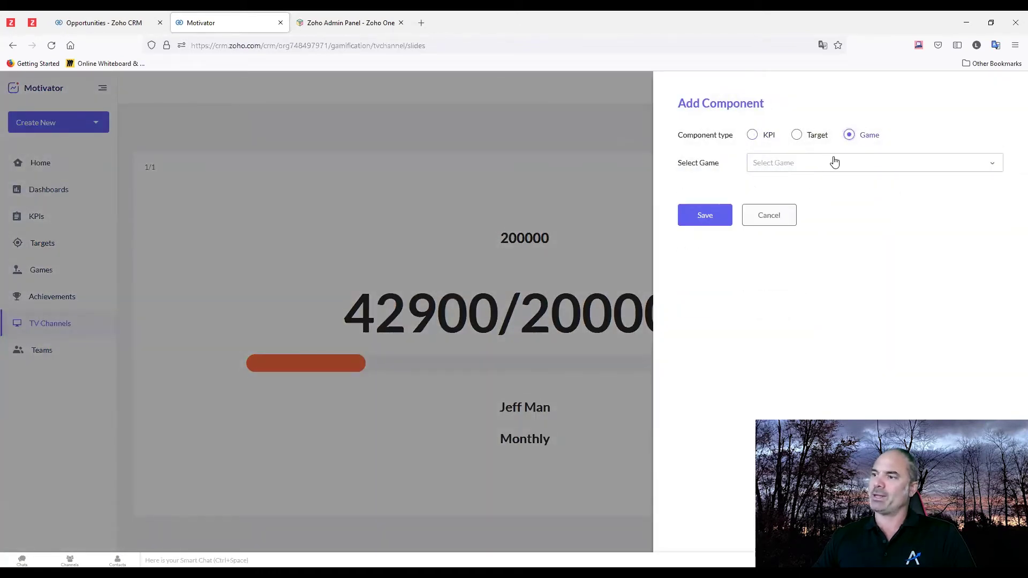
click(834, 163)
click(779, 184)
click(707, 215)
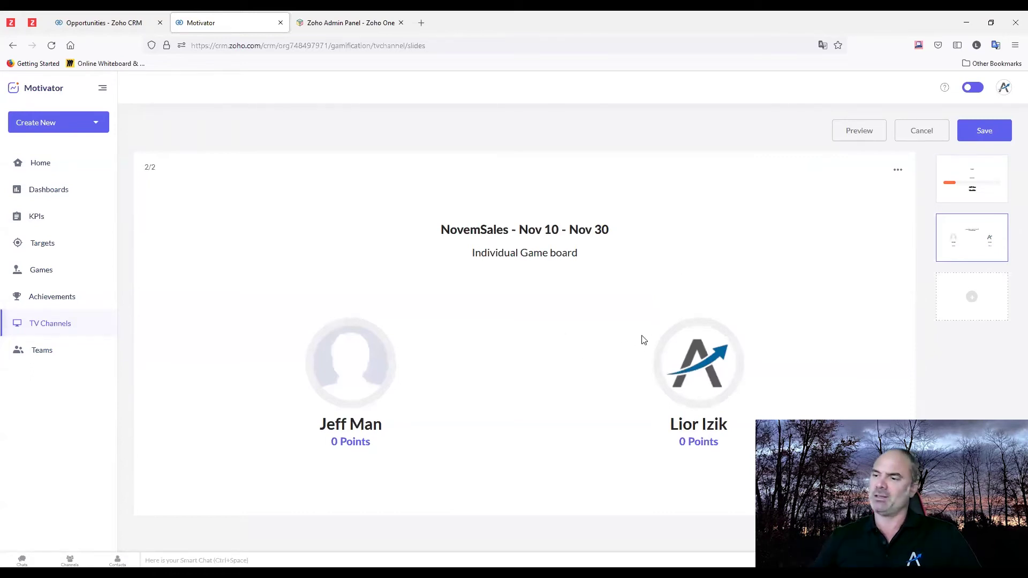
Step: Add a third slide with the Best Salesman KPI for the Company, This Month
click(976, 310)
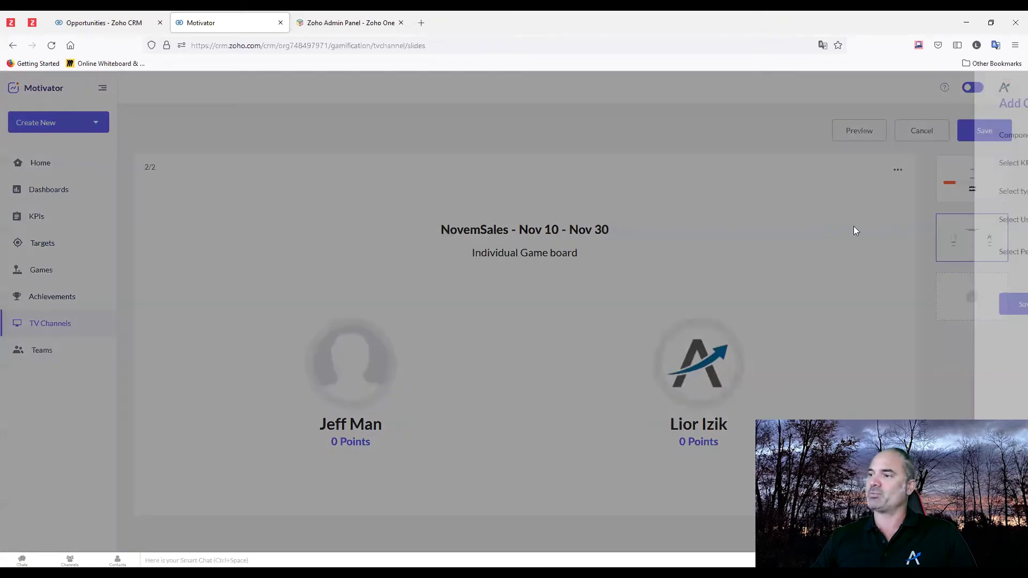
click(785, 164)
click(790, 185)
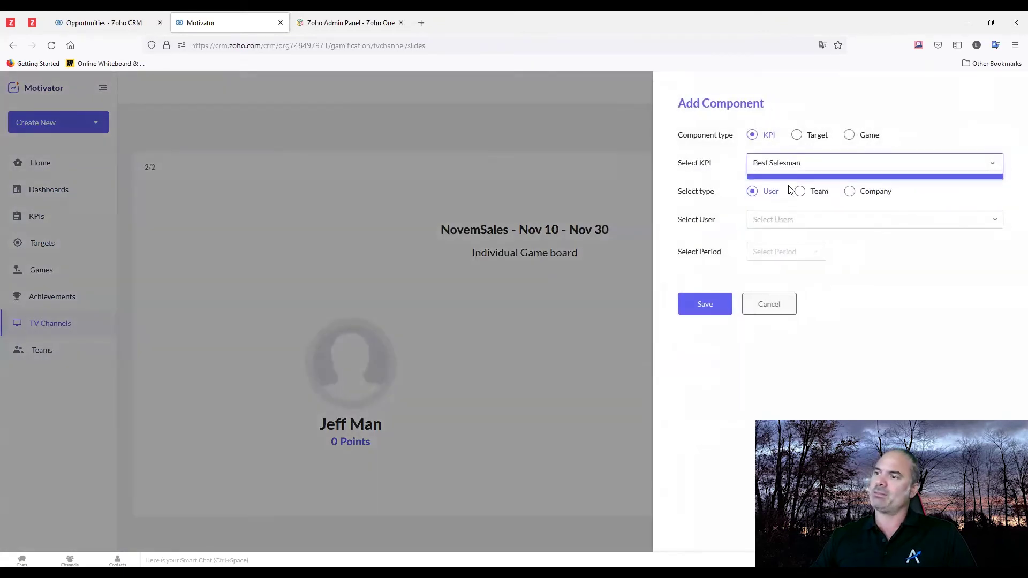
click(872, 194)
click(794, 221)
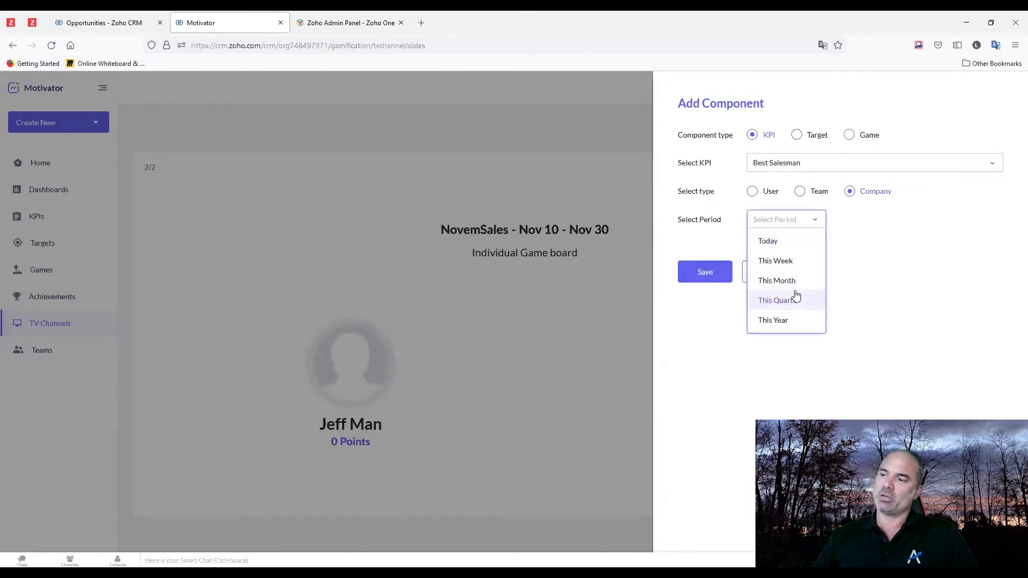
click(801, 284)
click(715, 279)
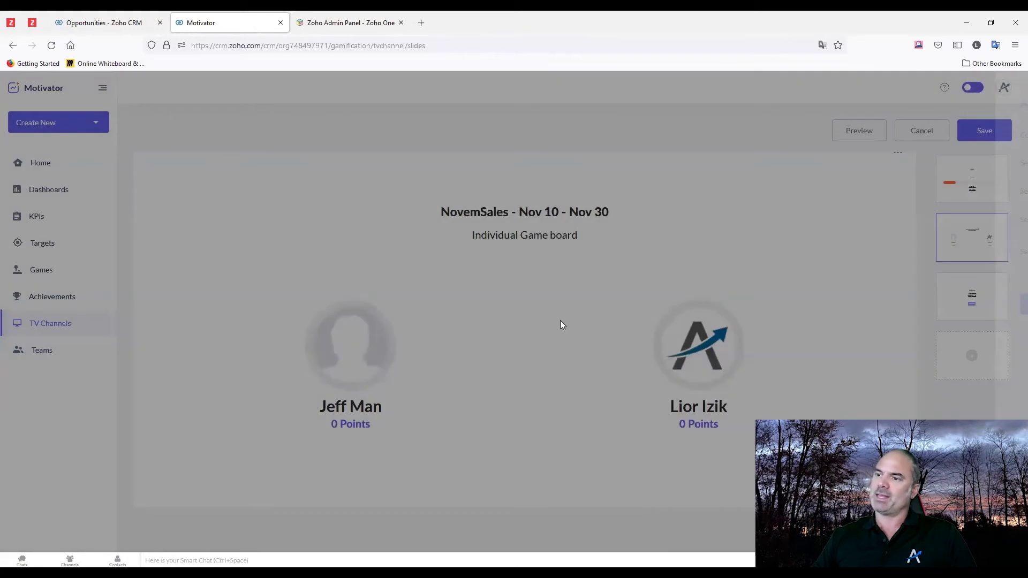
scroll(560, 320, down, 3)
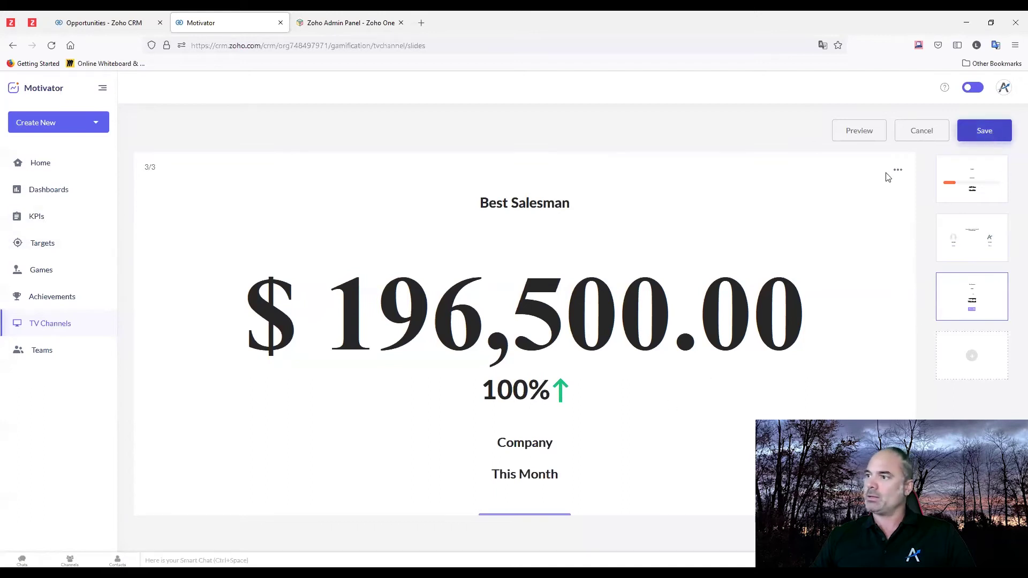
Step: Save the TV channel as 'November sales' with 5sec transitions, then go to All KPIs
click(993, 135)
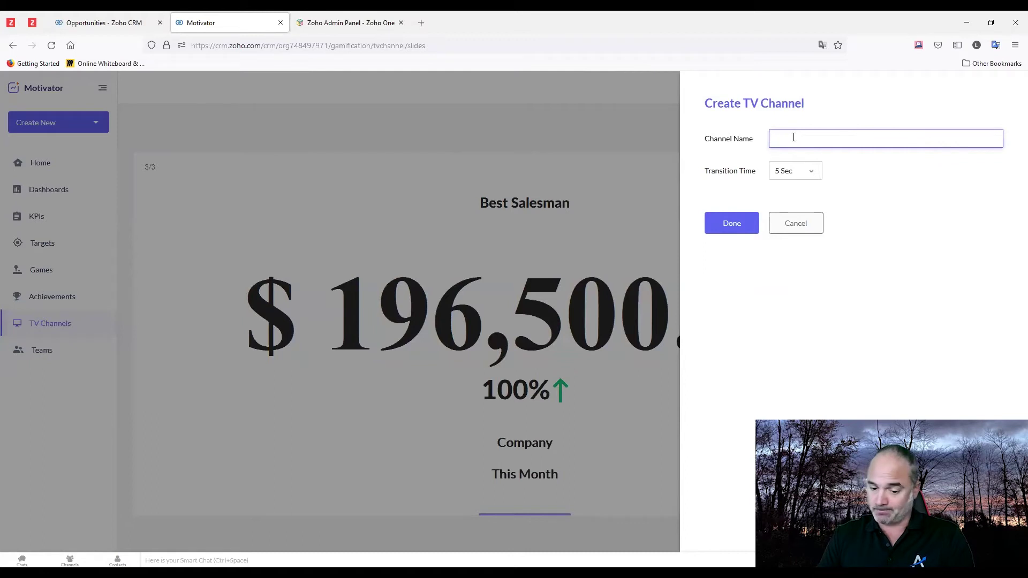
text(Novem)
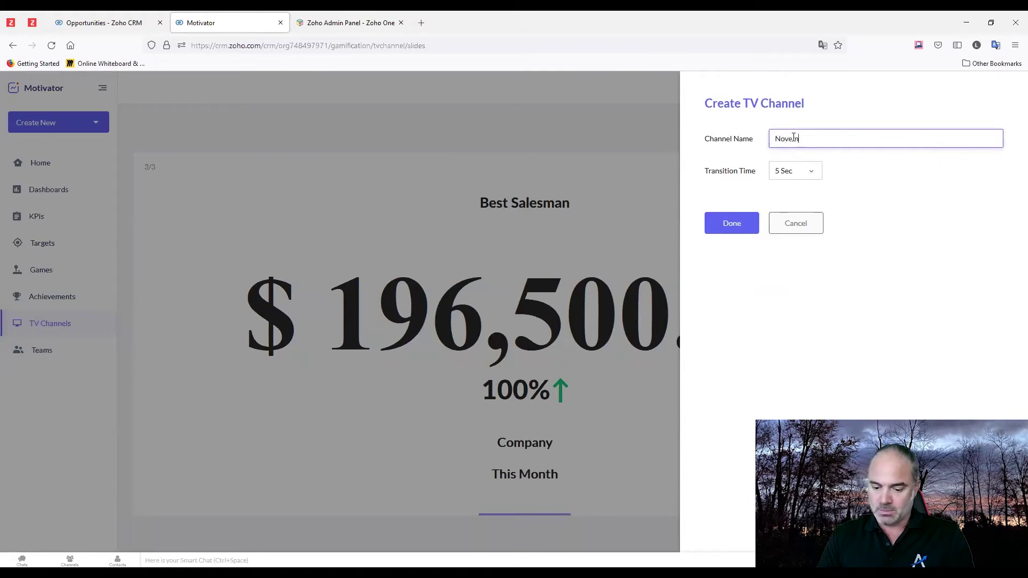
text(ber sales)
key(BackSpace)
key(BackSpace)
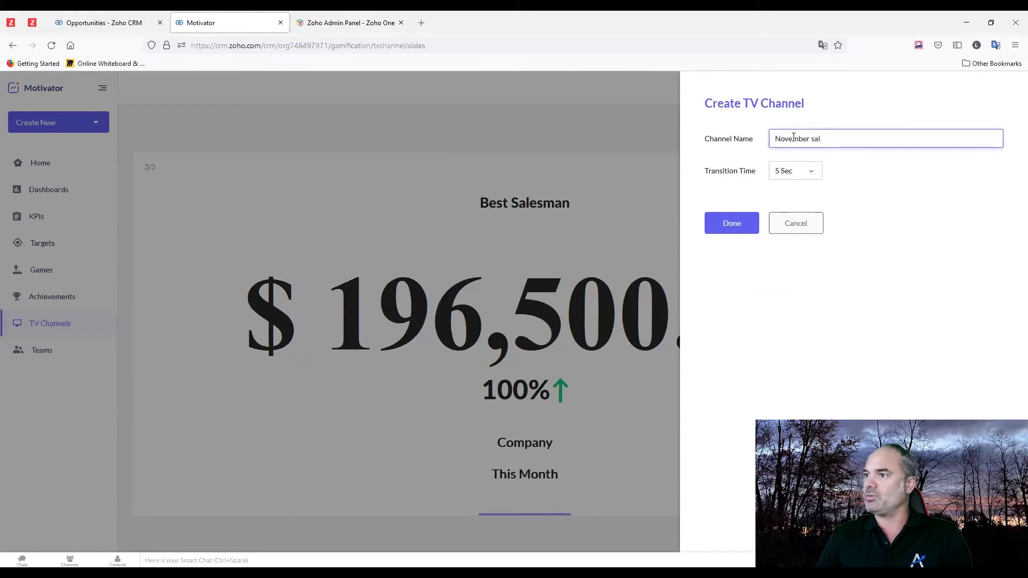
text(es)
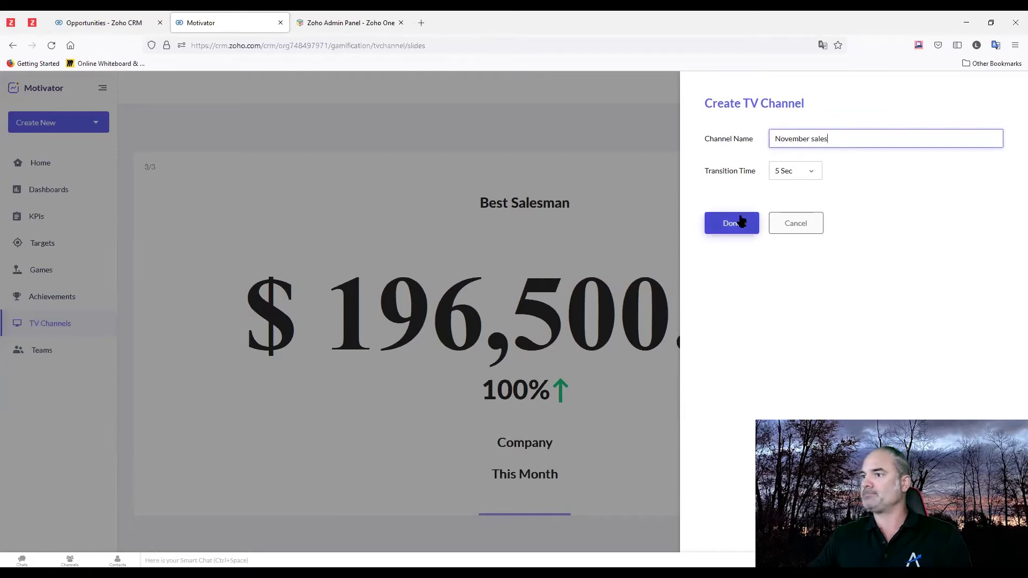
click(796, 170)
click(746, 220)
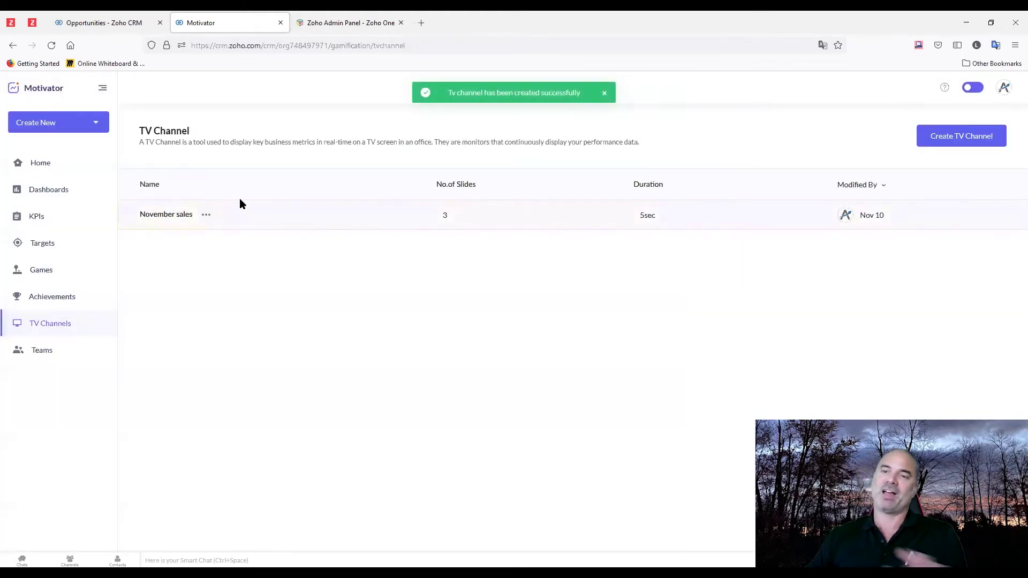
click(51, 225)
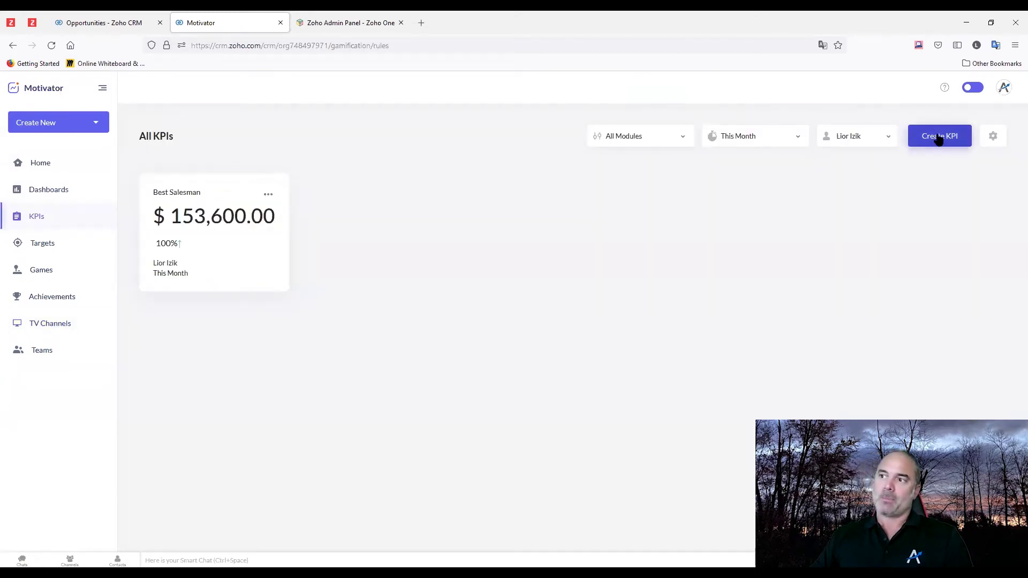
Step: Begin a new KPI named 'Nov Sales' and choose Opportunities as its module
click(938, 137)
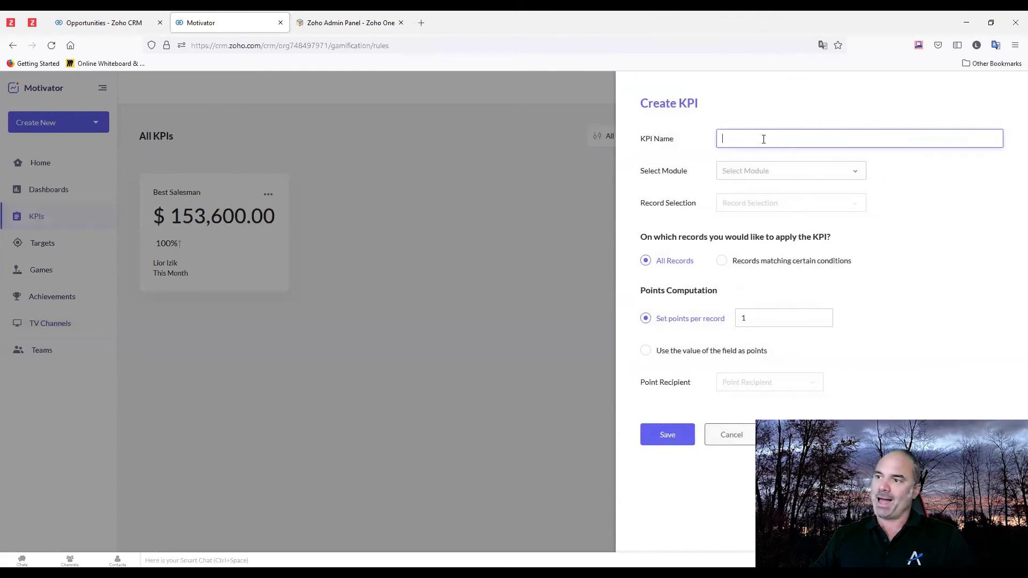
text(No)
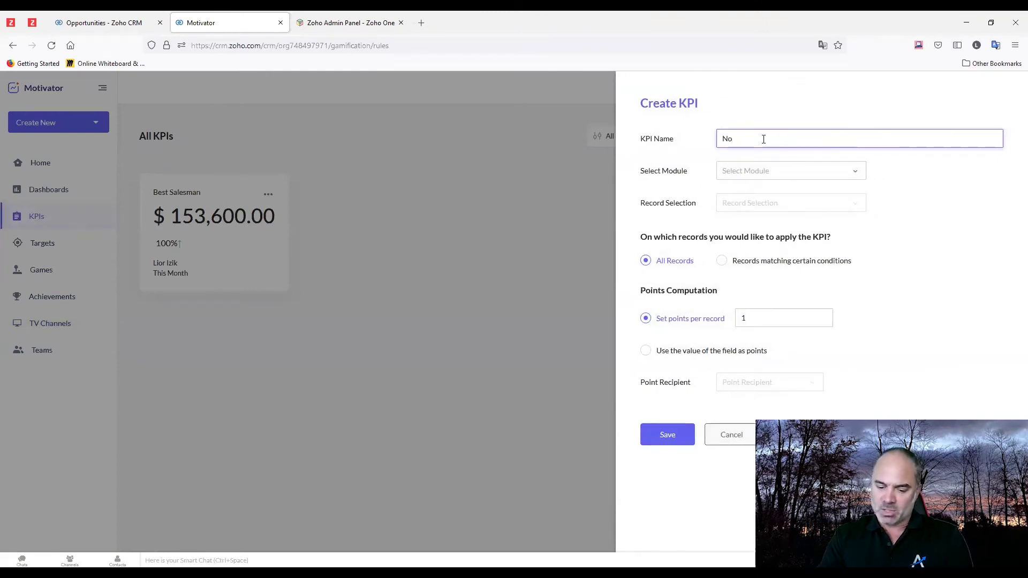
text(v Sales)
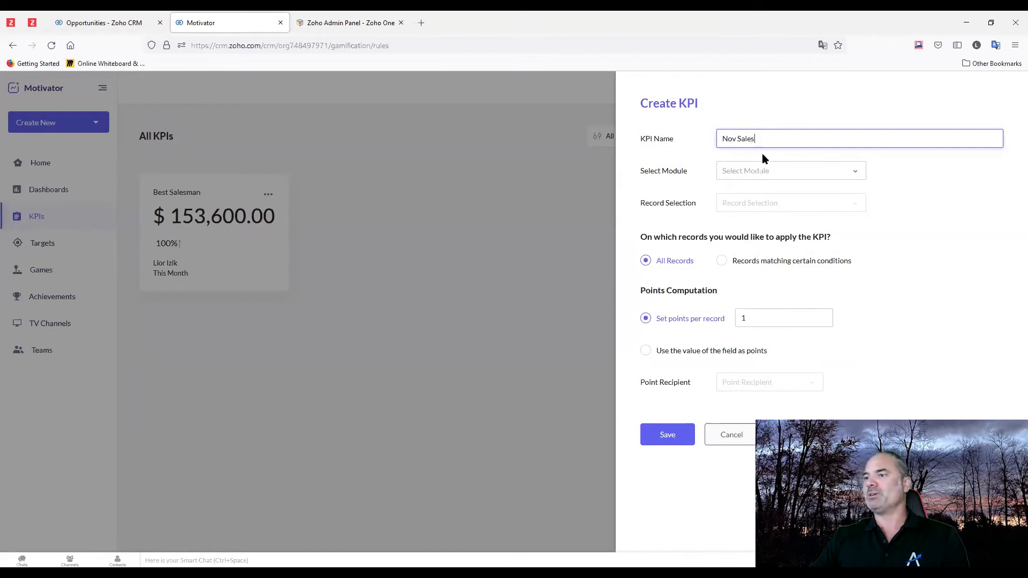
click(766, 171)
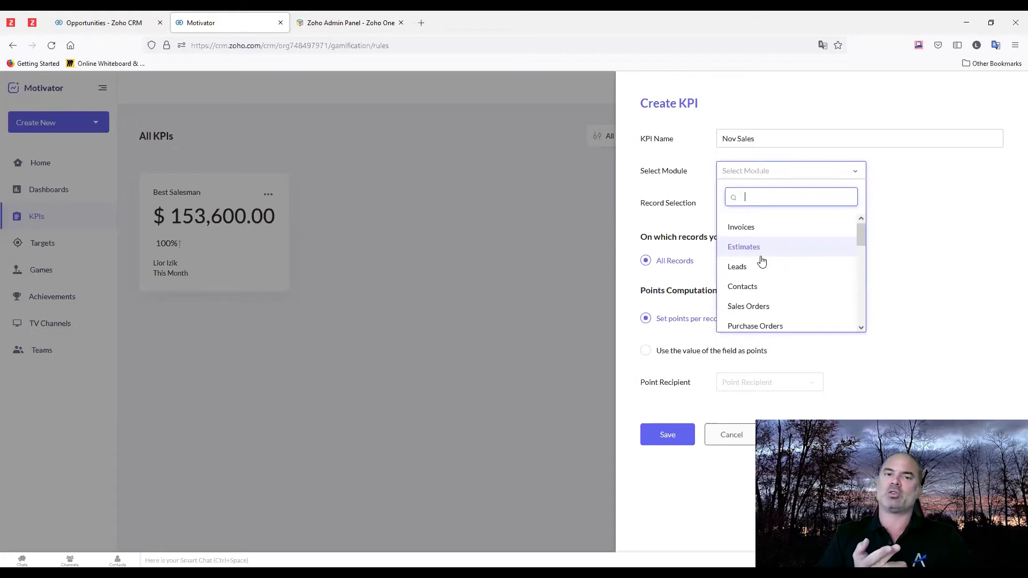
scroll(761, 260, down, 1)
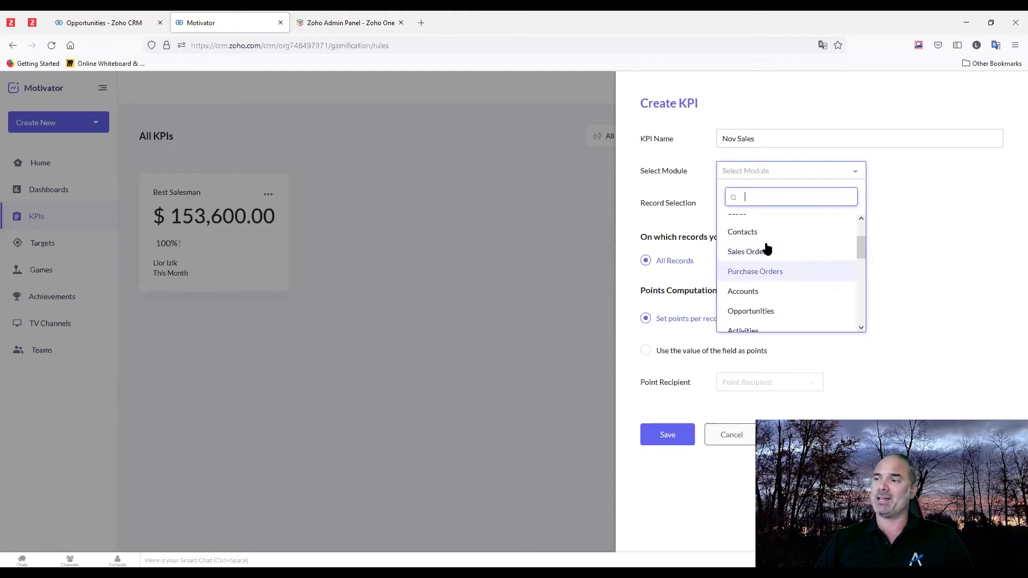
click(769, 313)
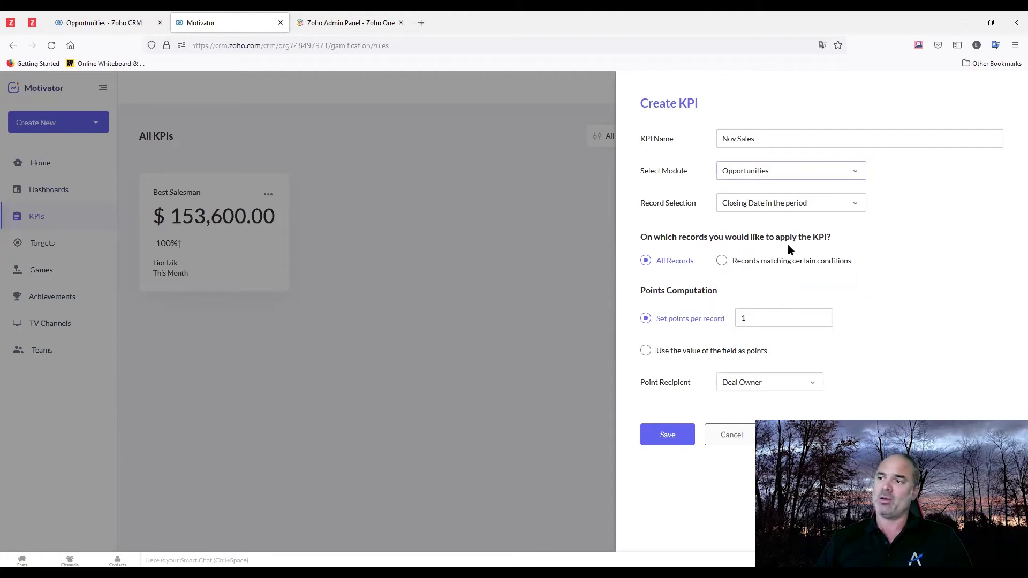
click(768, 207)
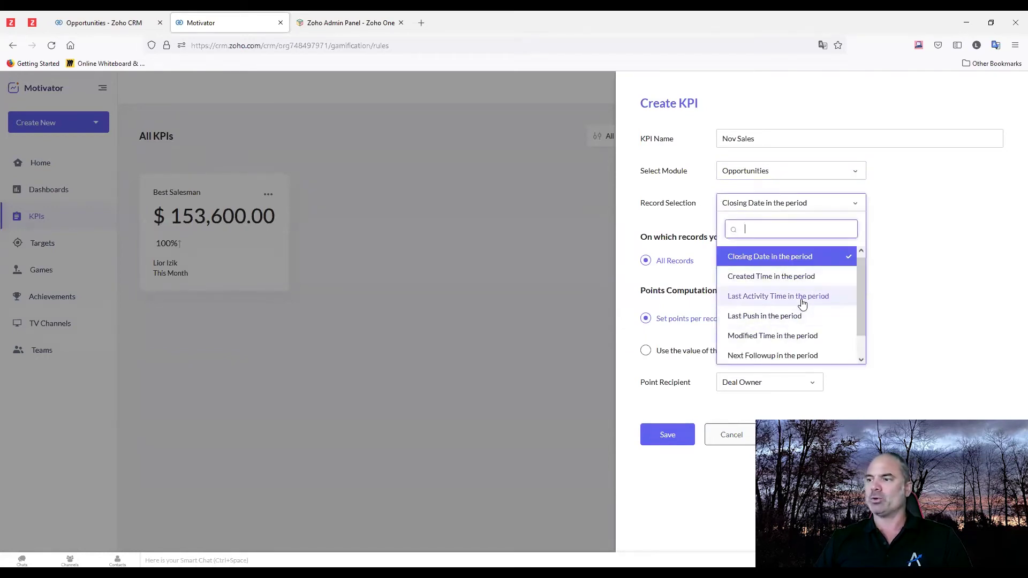
scroll(798, 310, down, 1)
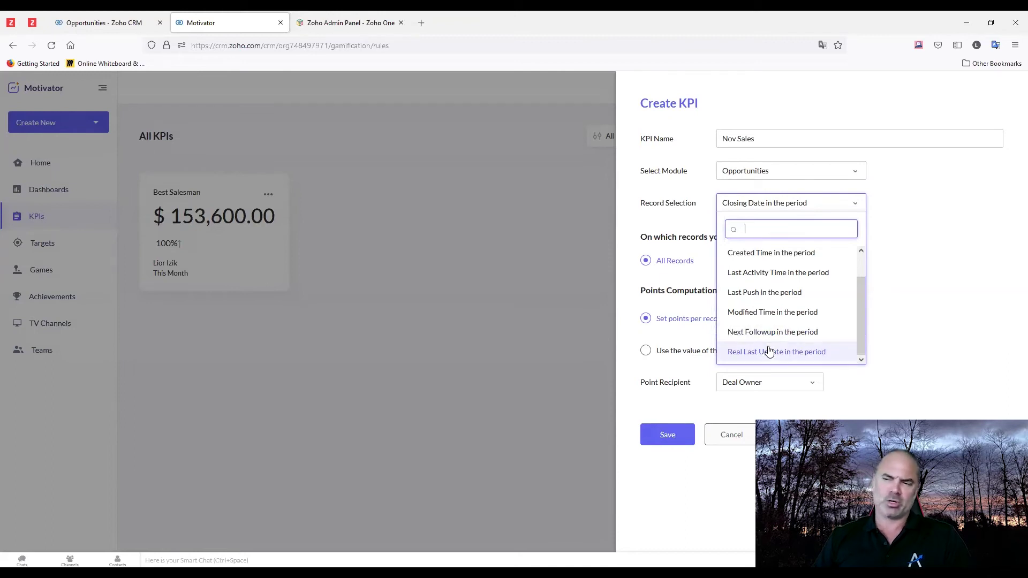
scroll(792, 337, up, 2)
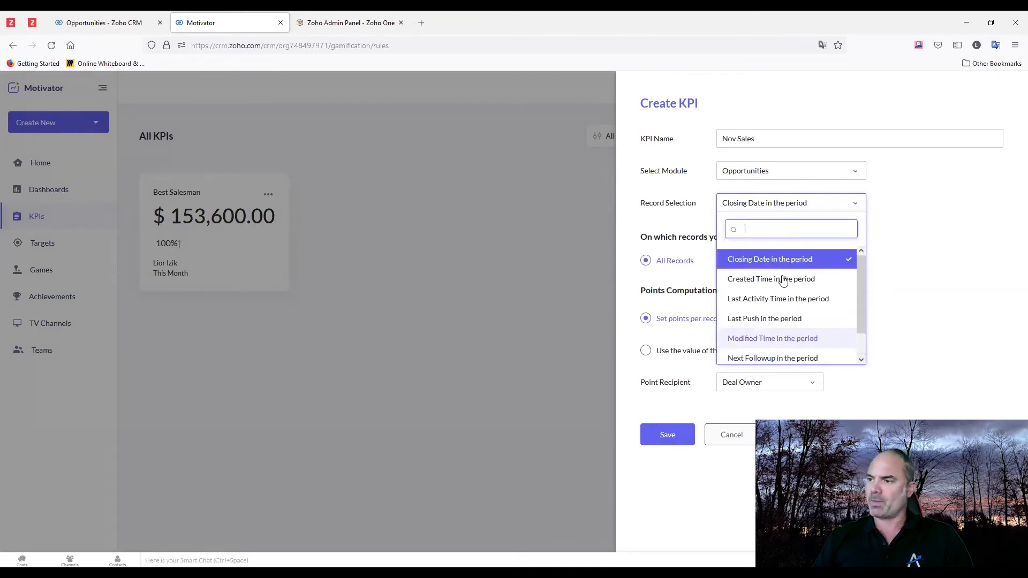
click(771, 260)
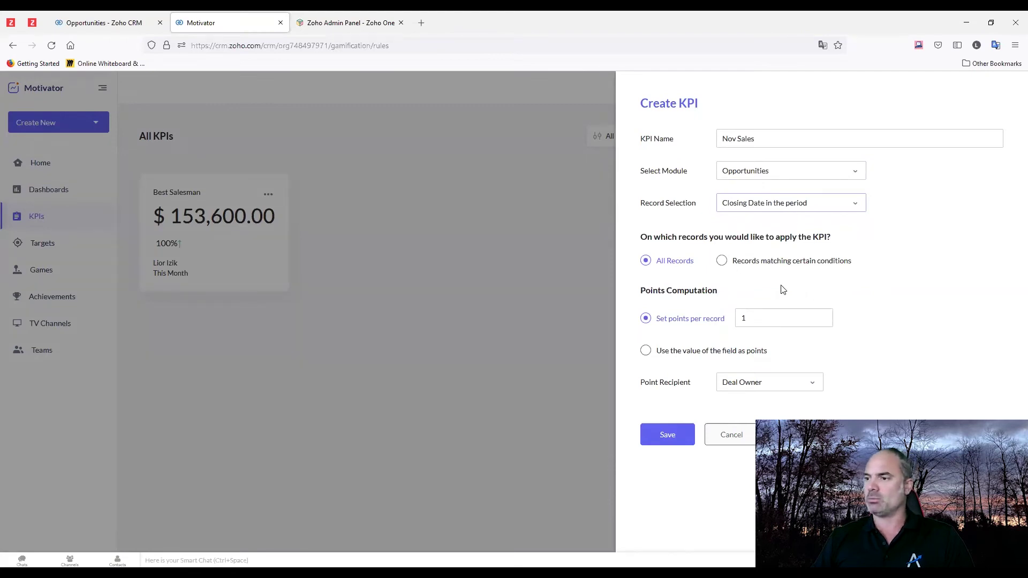
Step: Apply the KPI only to matching records, using Stage as the condition field with 'is'
click(774, 261)
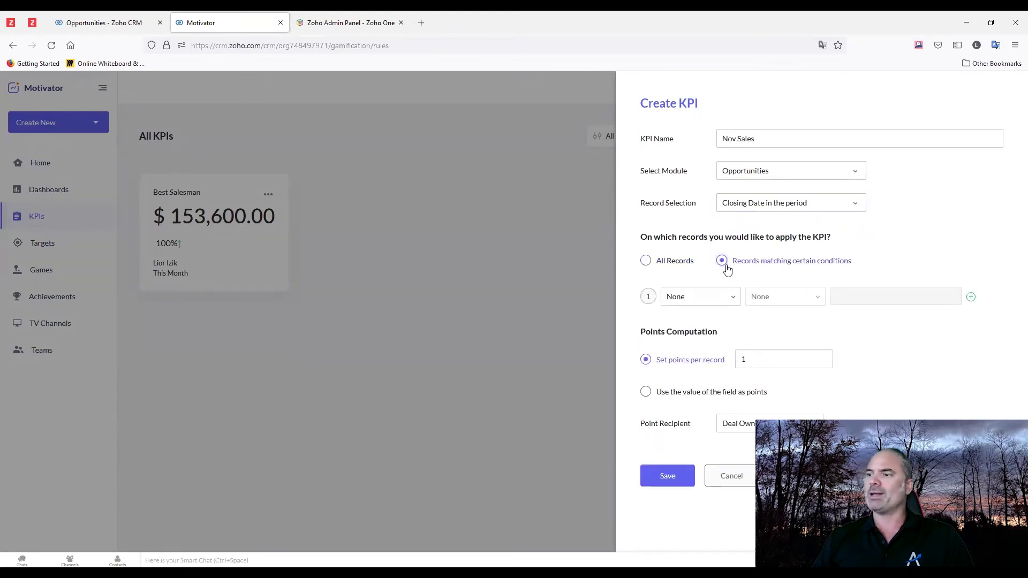
click(686, 262)
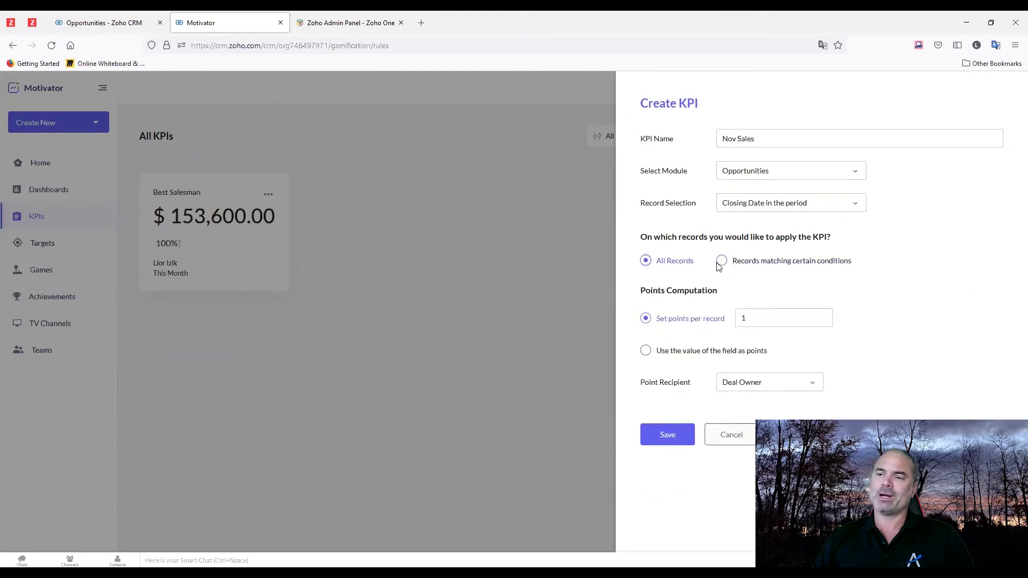
click(771, 263)
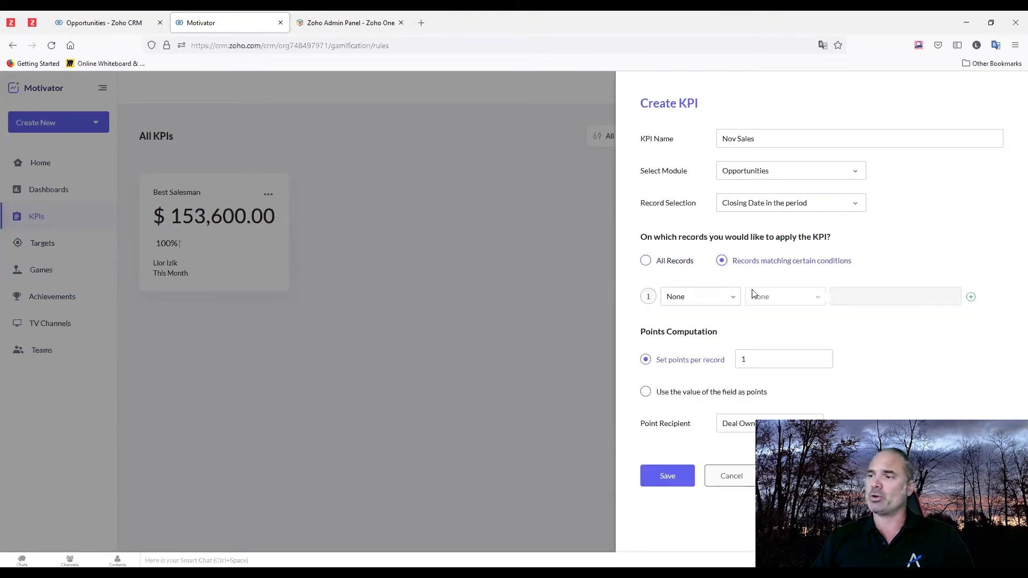
click(705, 295)
text(stag)
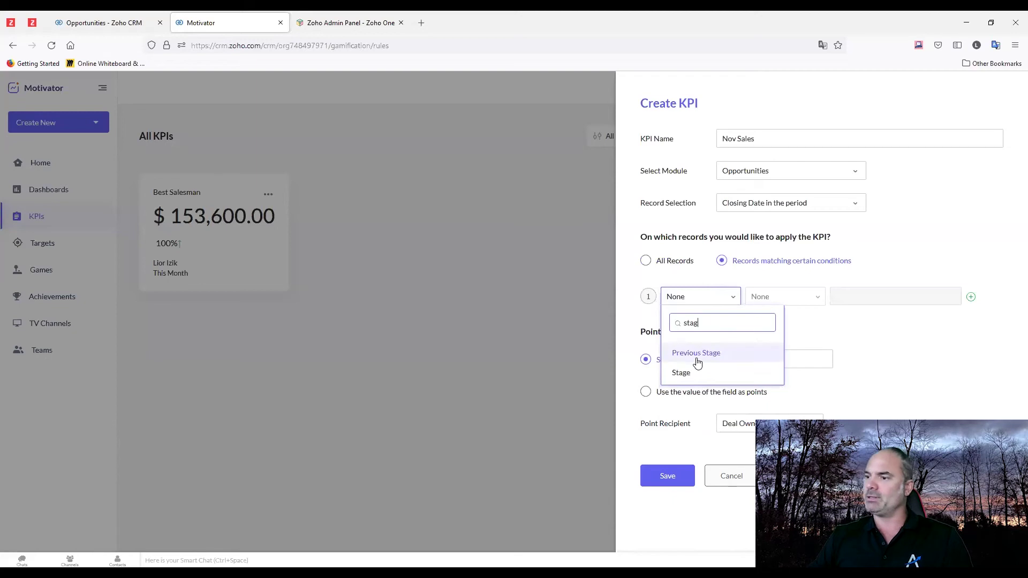
click(702, 369)
Step: Choose Closed Won and Sign Agreement as the Stage values, removing the extra empty condition row
click(786, 297)
click(758, 369)
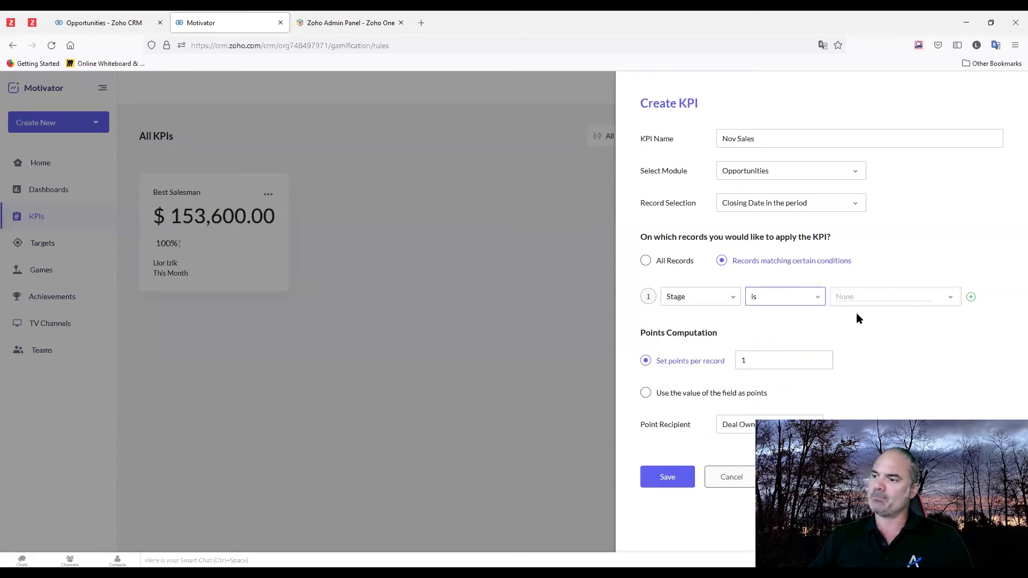
click(884, 304)
click(867, 417)
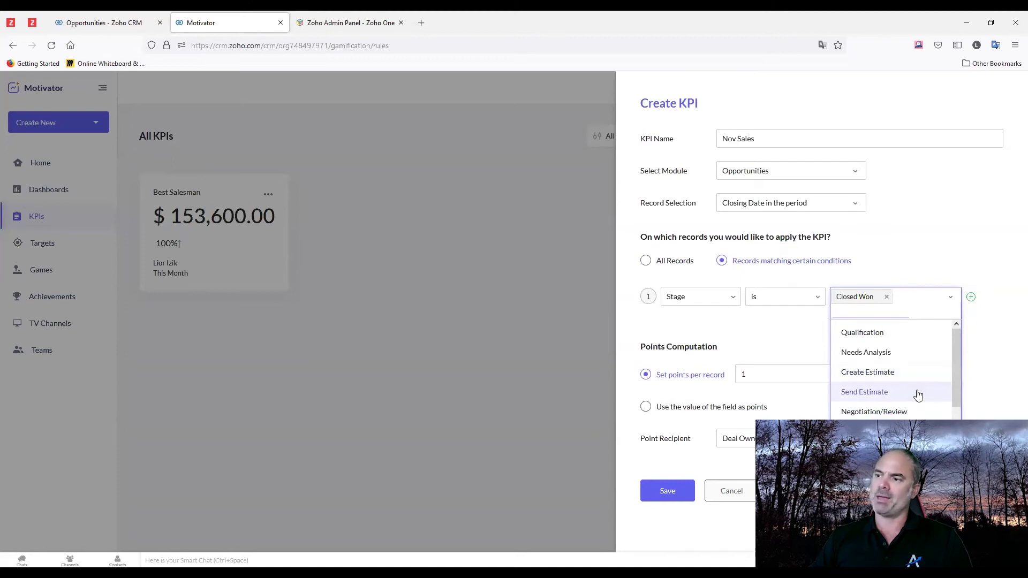
scroll(892, 402, down, 1)
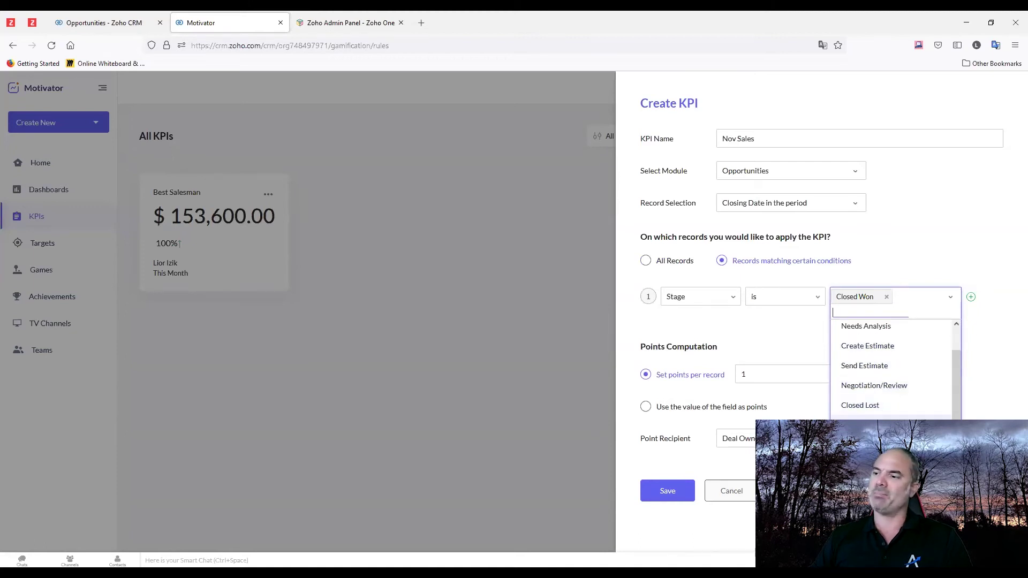
click(868, 425)
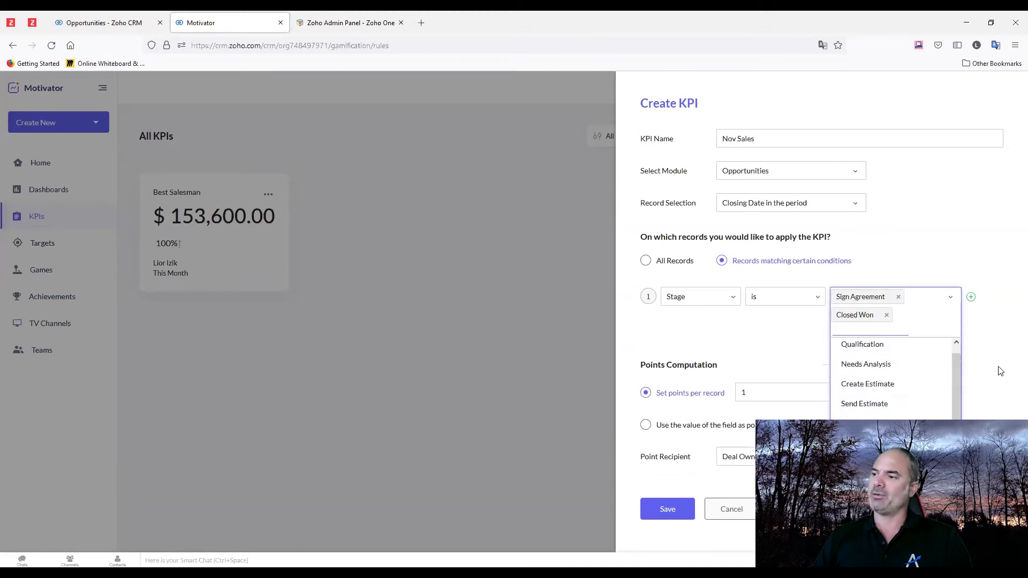
click(959, 349)
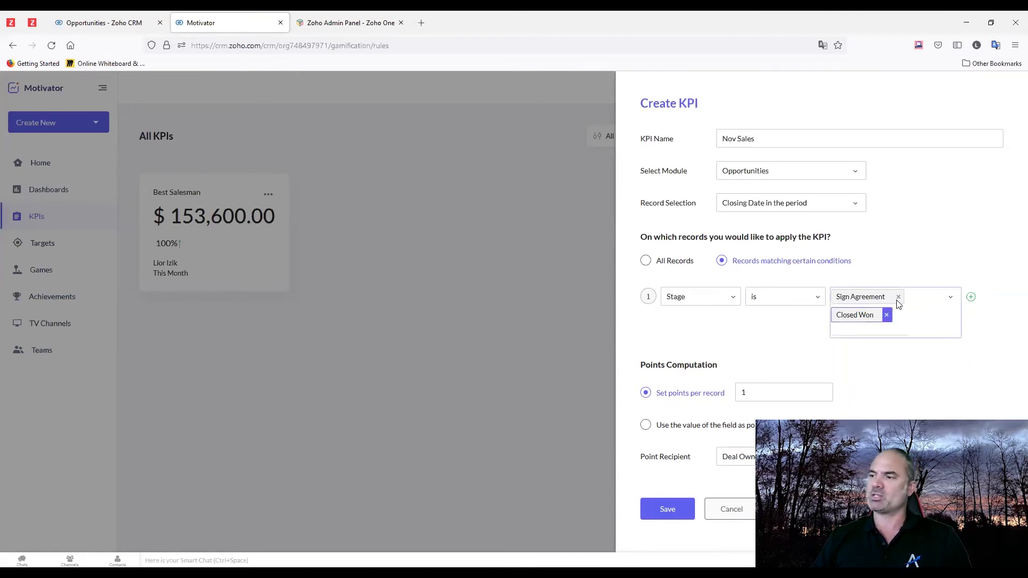
click(972, 298)
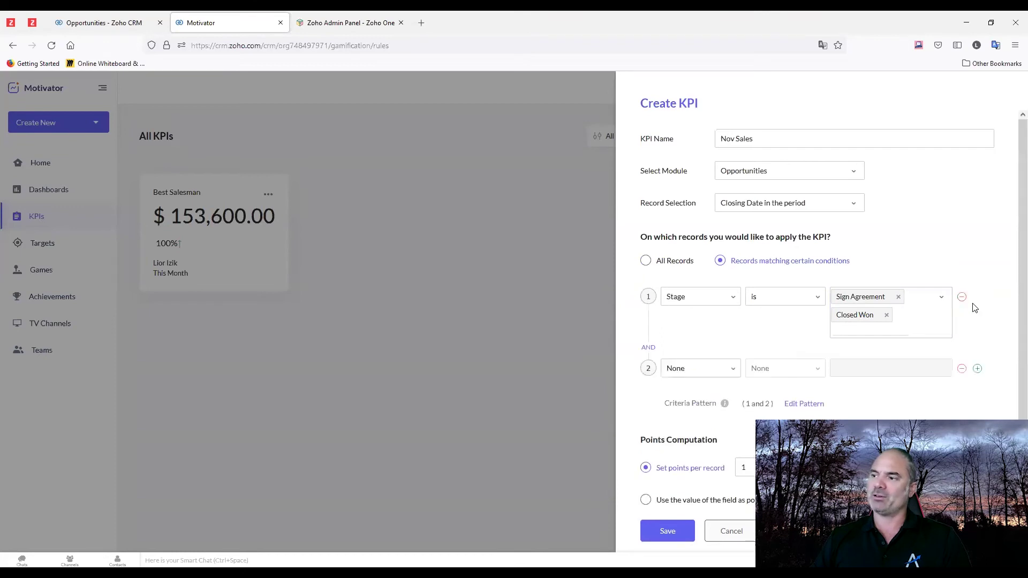
click(961, 368)
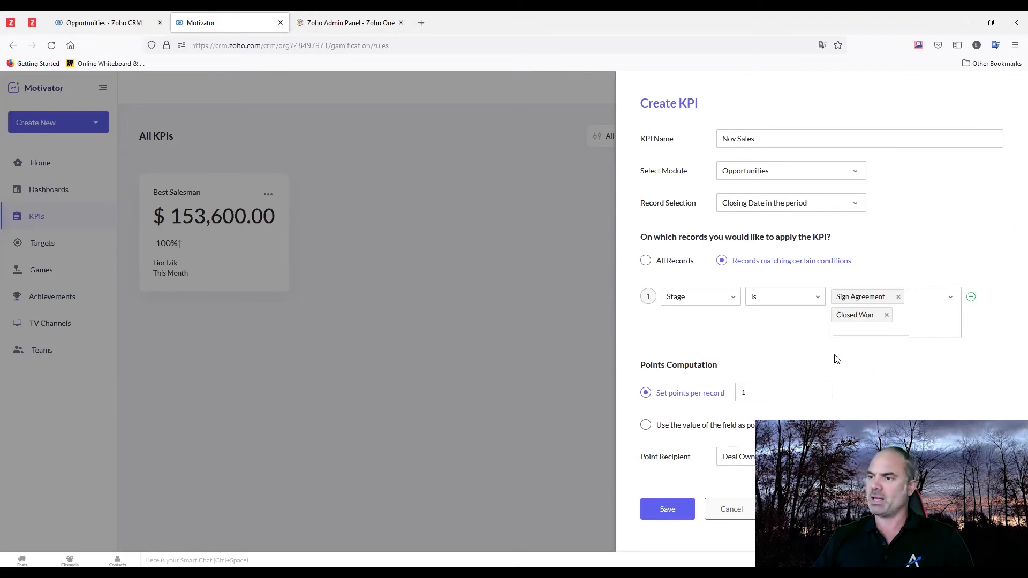
Step: Set 100 points per record, switch to using a field's value as points, and save
click(742, 393)
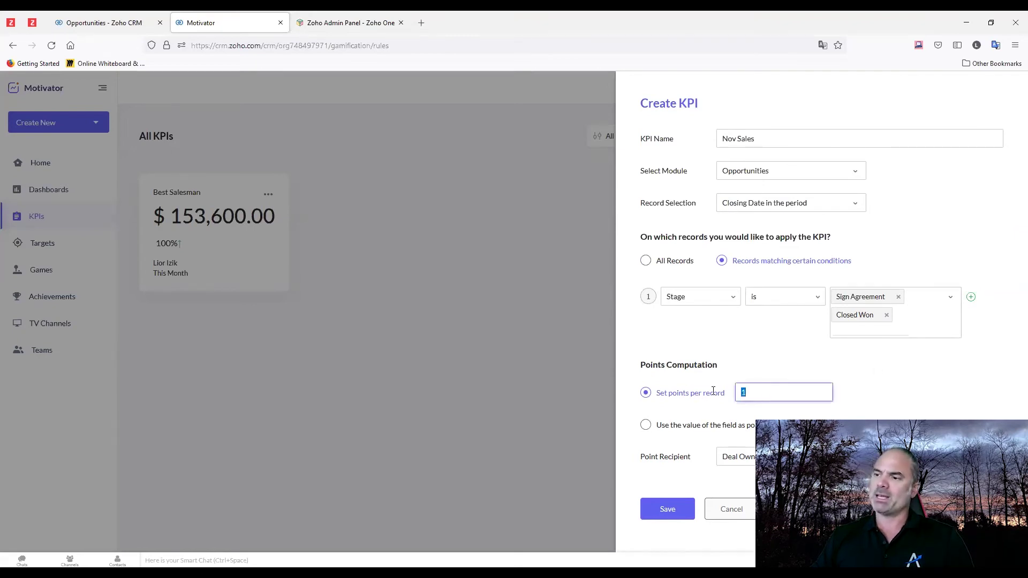
text(00)
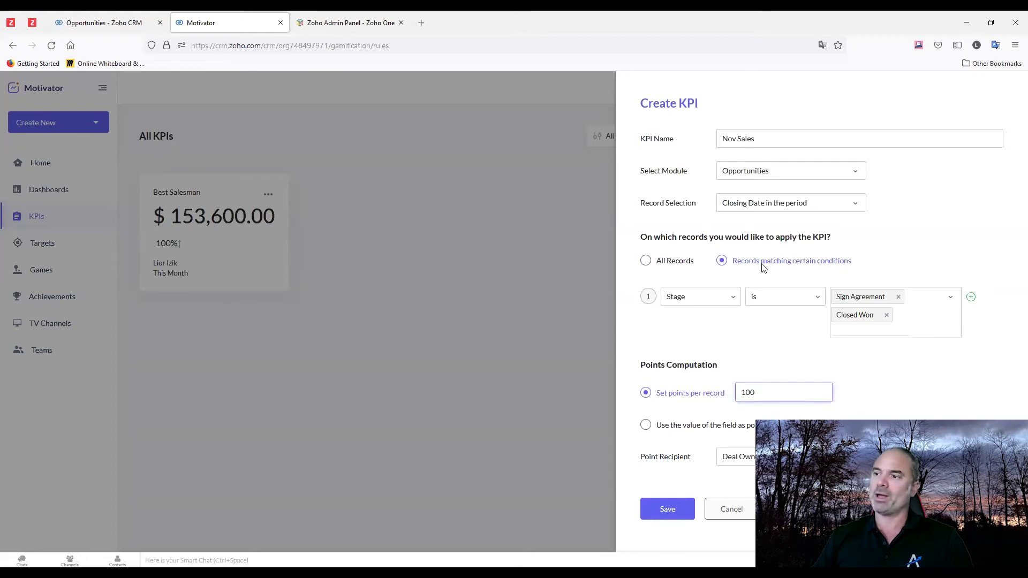
click(680, 426)
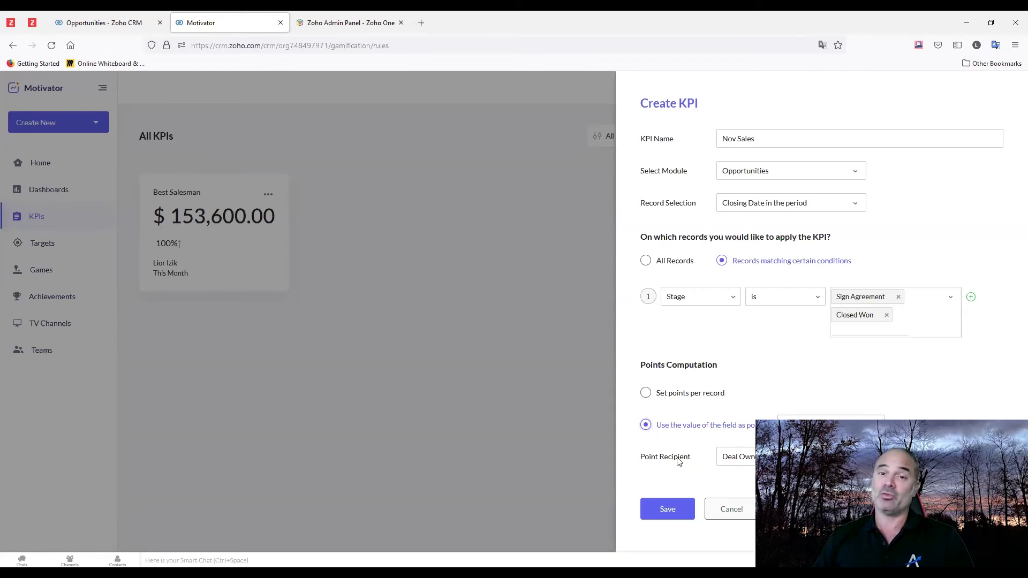
click(663, 507)
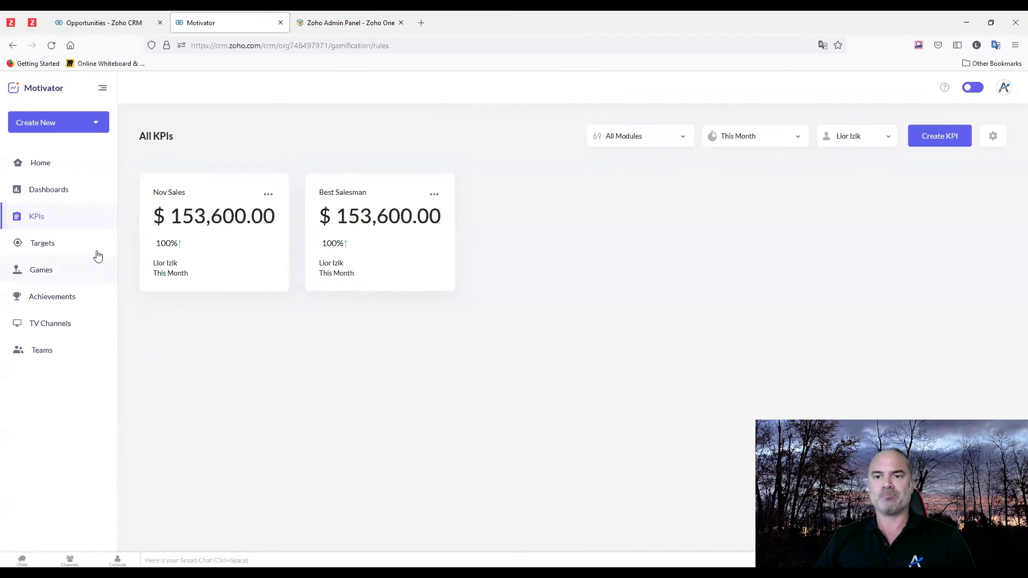
Step: Go back to the TV Channels list and dismiss the November sales channel's options menu
click(76, 322)
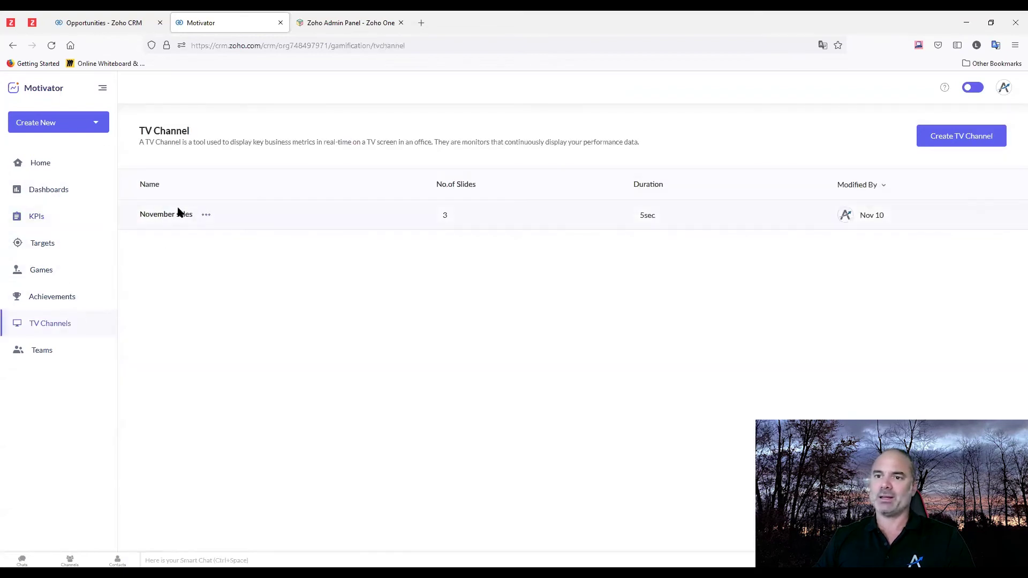
click(204, 216)
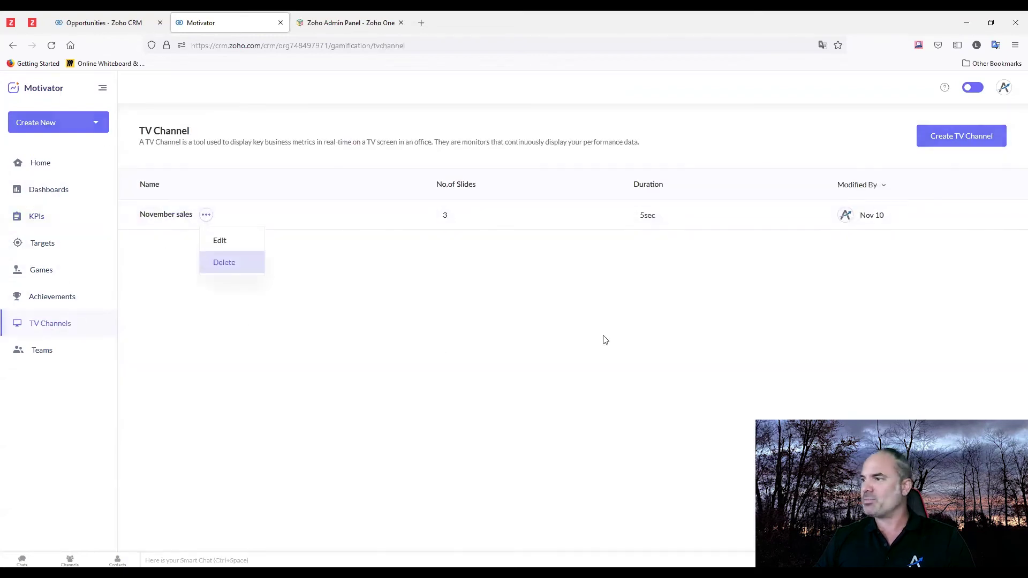
click(564, 291)
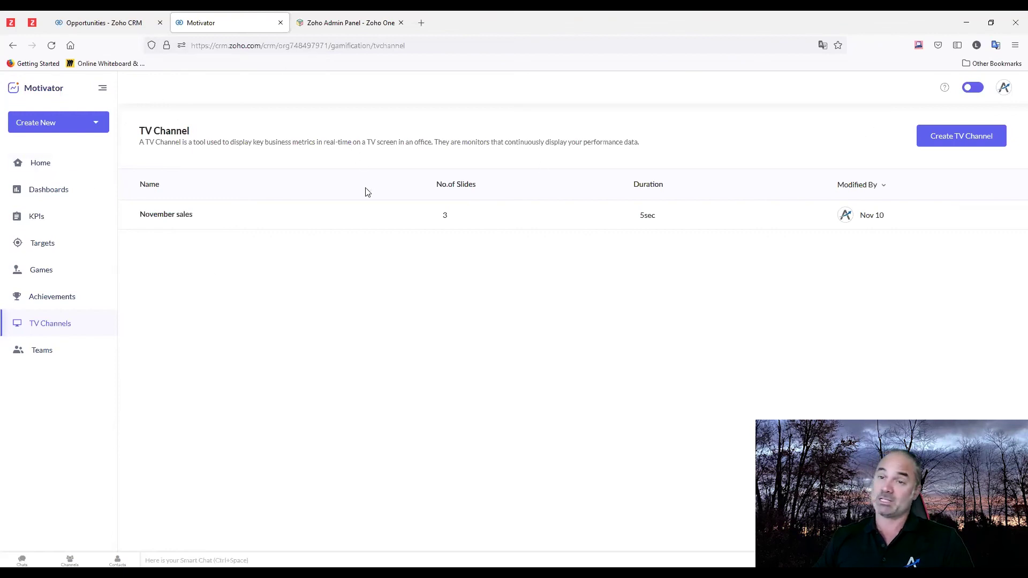
Step: Switch to the 'Opportunities - Zoho CRM' browser tab
click(153, 23)
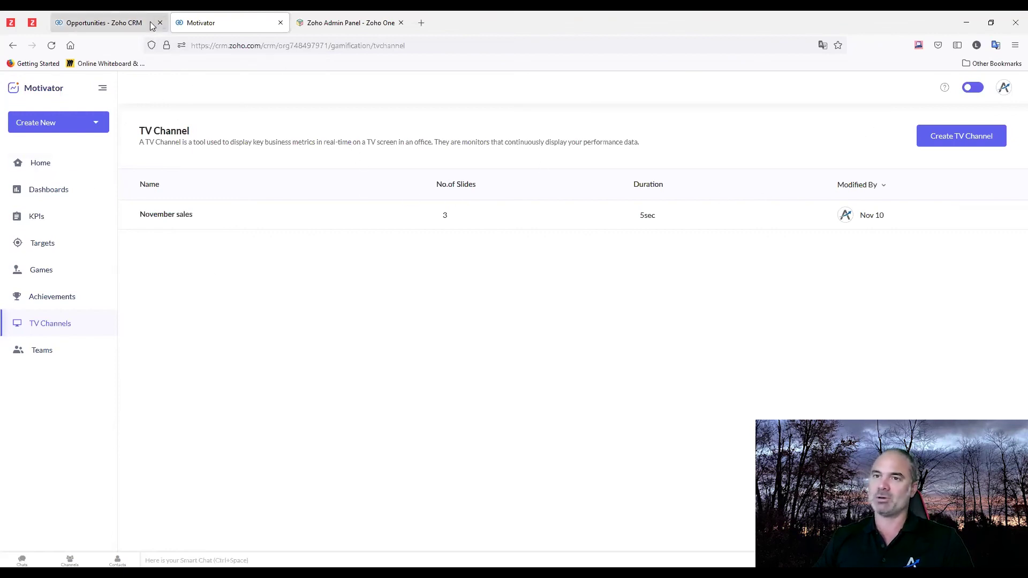